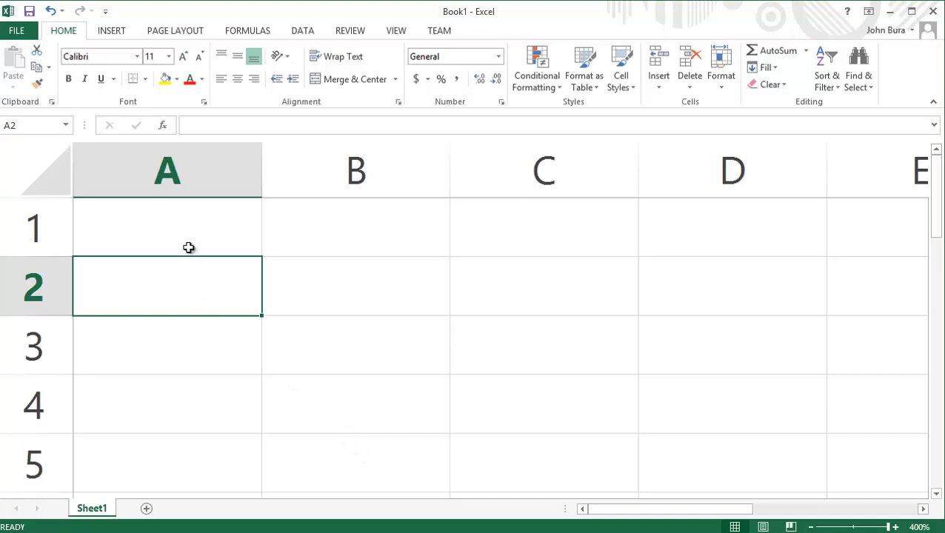
- Enter 34 in A2, 43 in B3, 61 in A3 and 1 in C2
text(34)
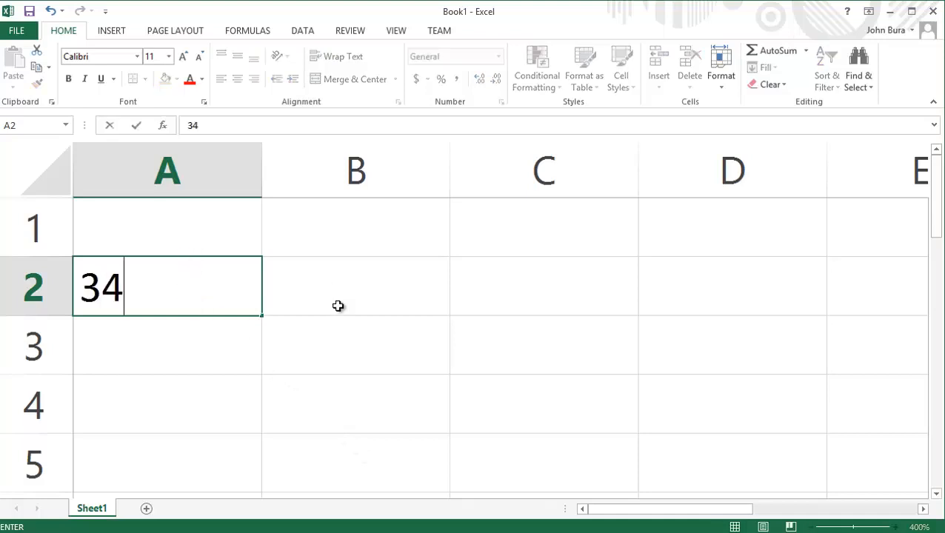
click(337, 305)
click(319, 355)
text(43)
click(176, 354)
text(61)
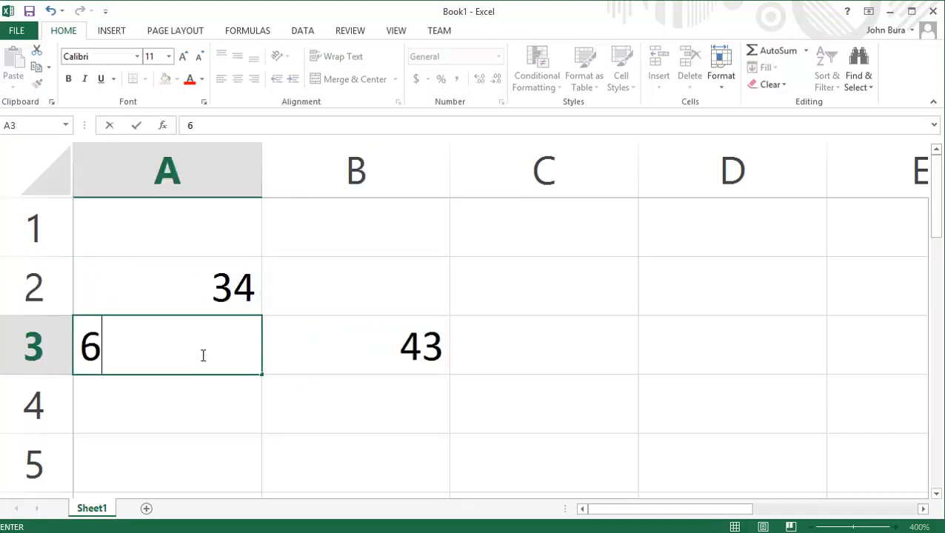
click(510, 255)
click(517, 286)
text(1)
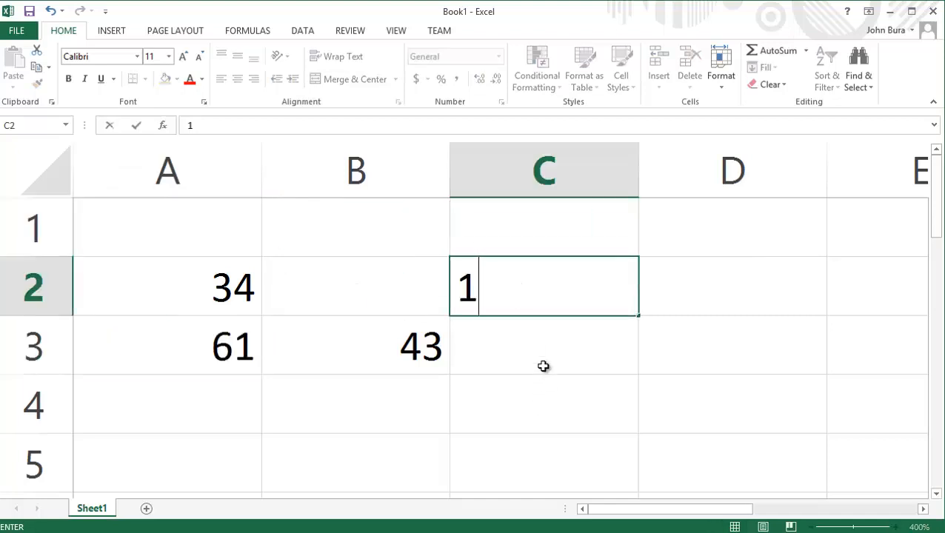
click(489, 335)
- Put 4 in C3, correcting the earlier 1, and discard a stray 6 in D3
text(1)
click(699, 303)
key(Return)
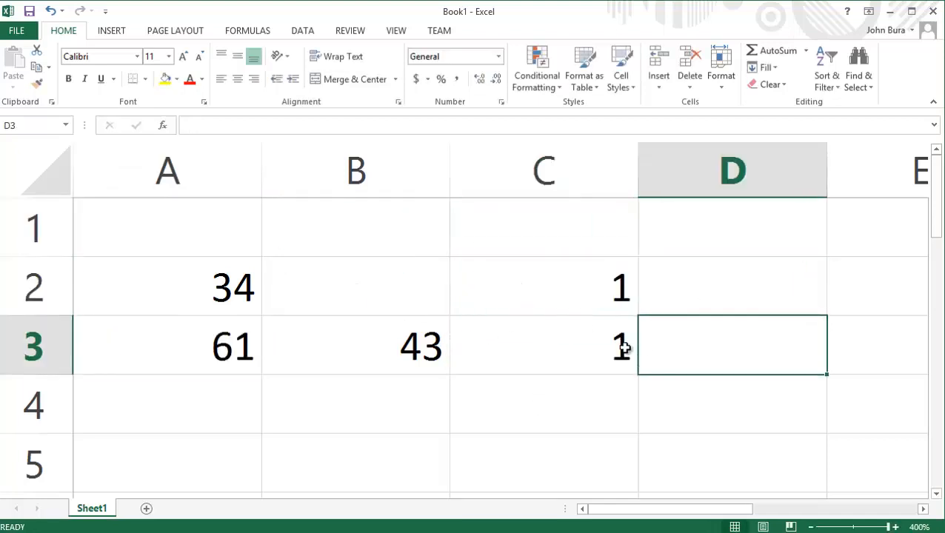
click(624, 351)
text(4)
click(714, 351)
text(6)
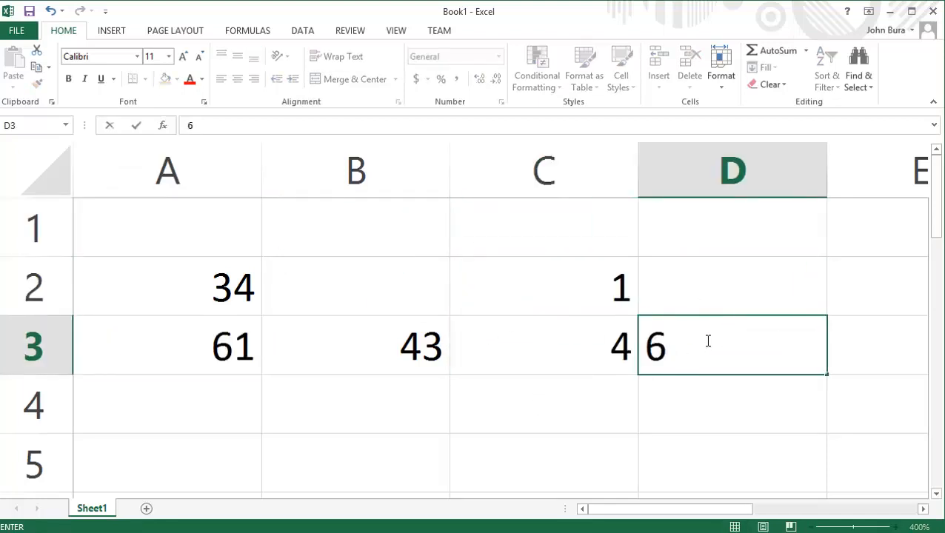
key(Escape)
- Enter 87 in B2, then go to D4 in the formula bar
click(377, 290)
double_click(381, 292)
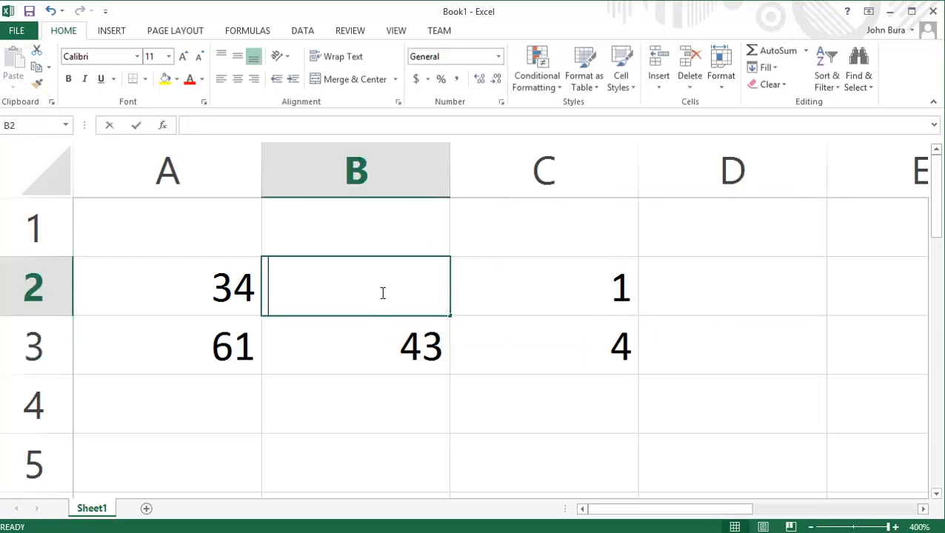
text(87)
click(705, 335)
click(728, 387)
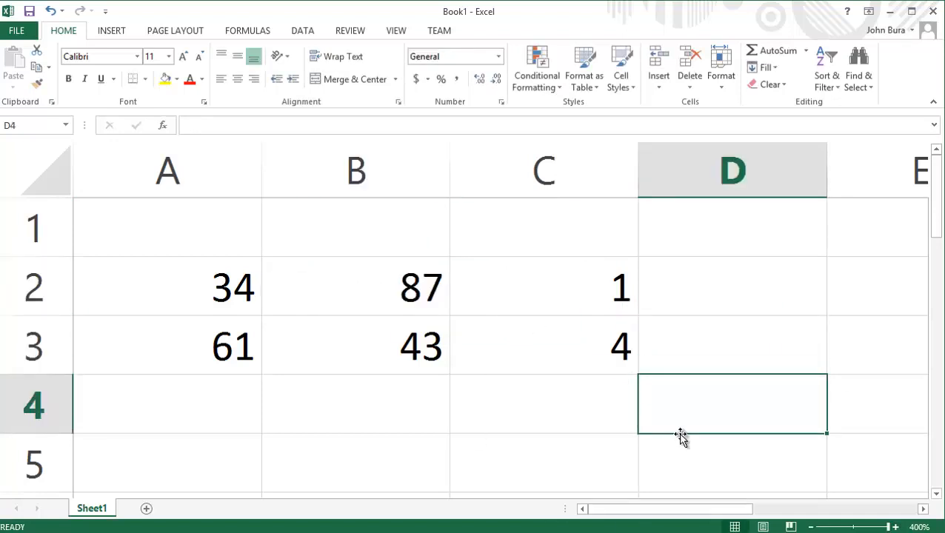
click(222, 125)
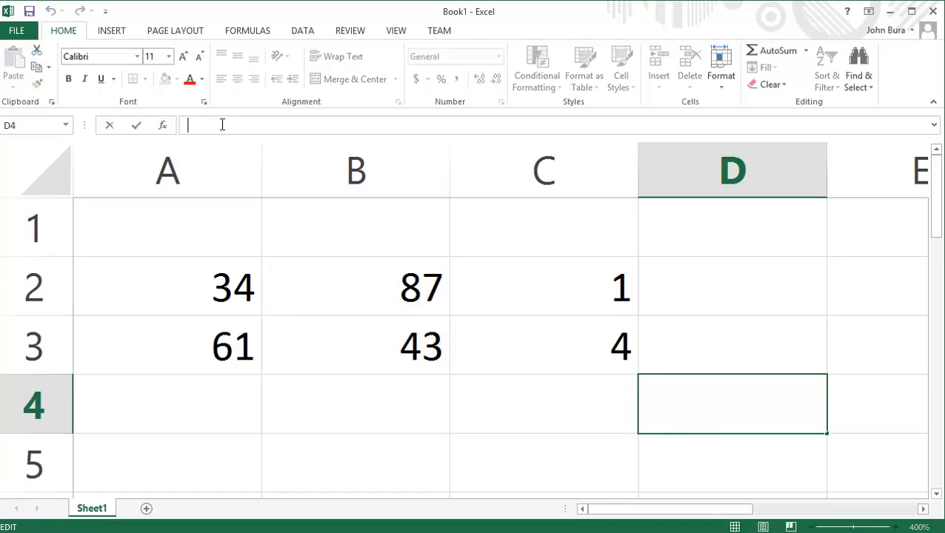
- Start D4 with =, browse function suggestions for S, A and M, then return to =
text(+)
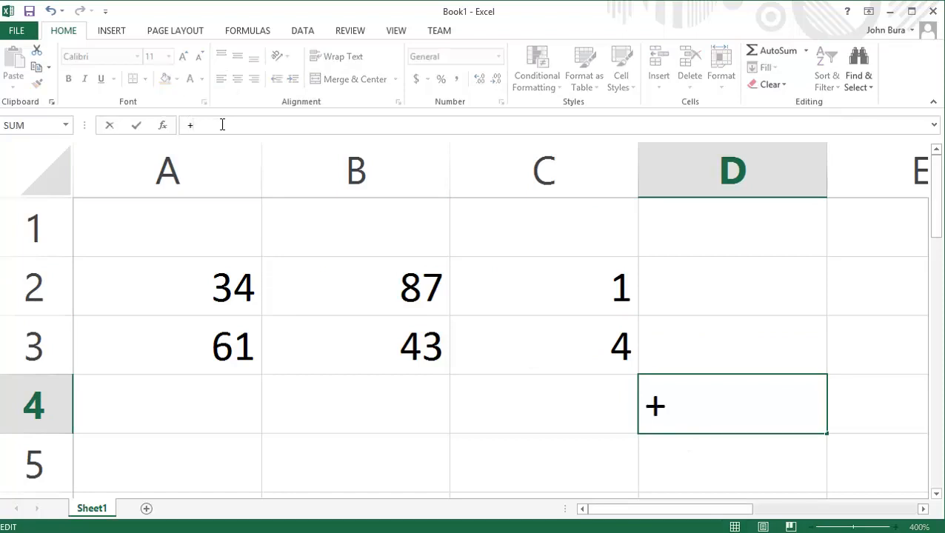
key(BackSpace)
text(+)
key(BackSpace)
text(=s)
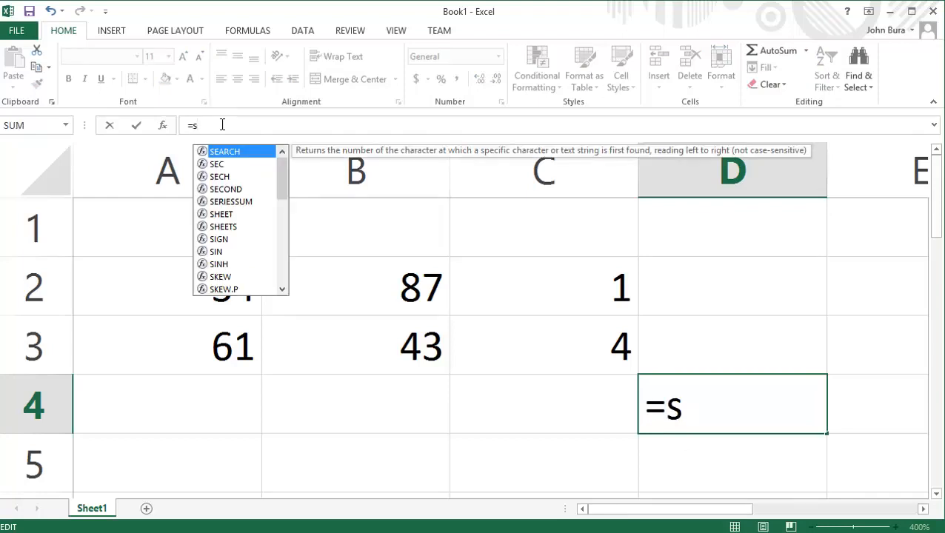
drag(278, 160, 256, 294)
key(BackSpace)
text(a)
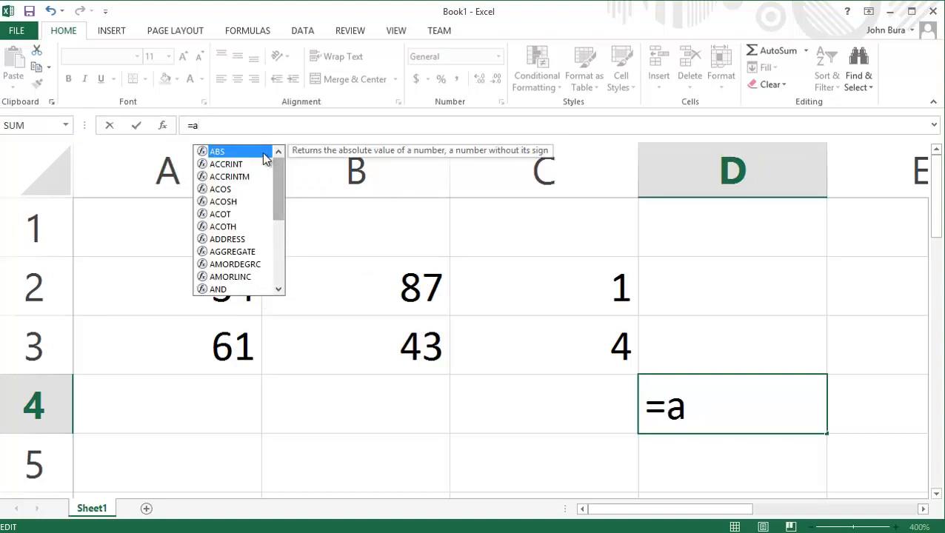
key(BackSpace)
text(m)
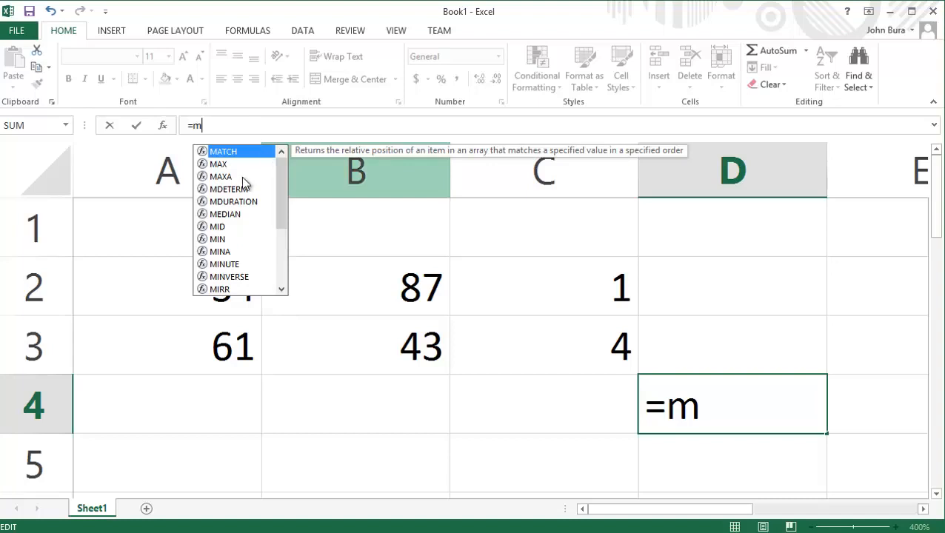
drag(280, 196, 273, 136)
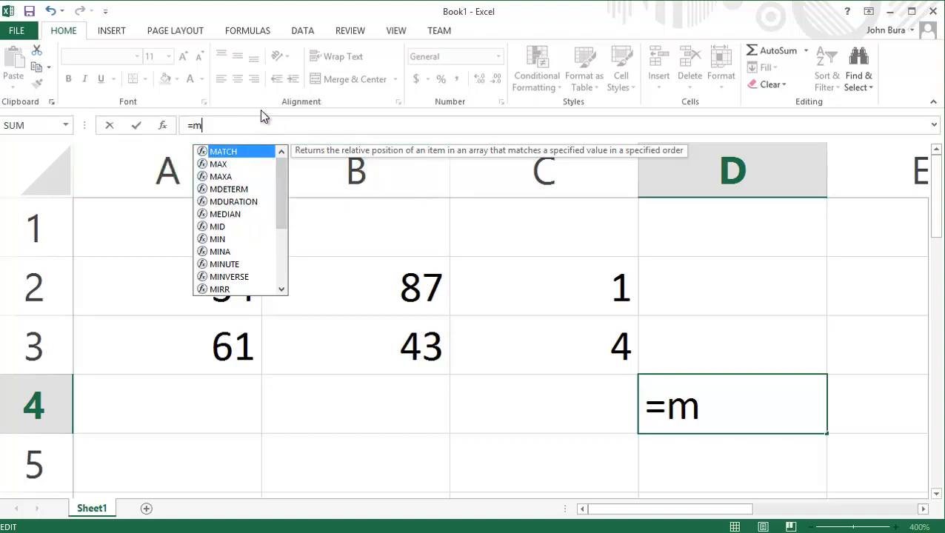
key(BackSpace)
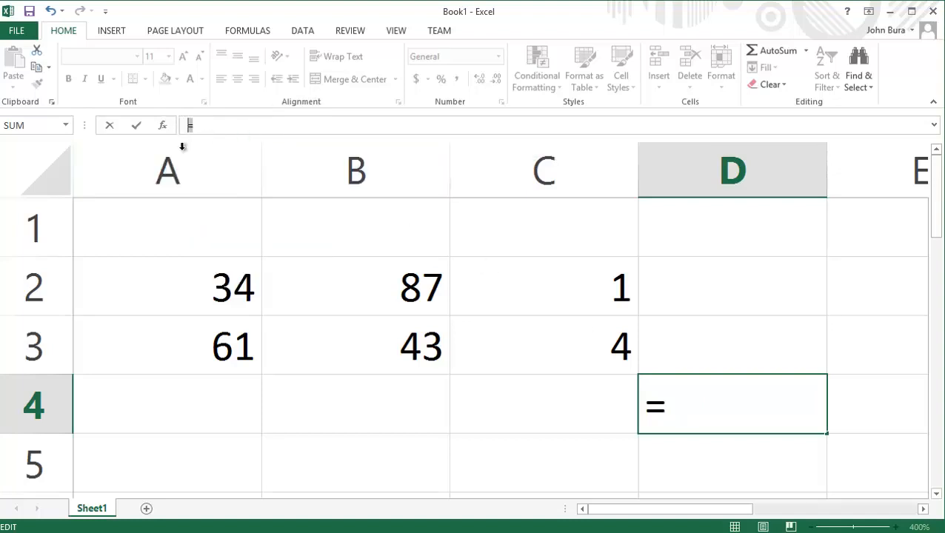
- Build D4's references by clicking A2, B2, C2, C3, B3 and A3, then the range A2:C3
click(237, 282)
click(382, 297)
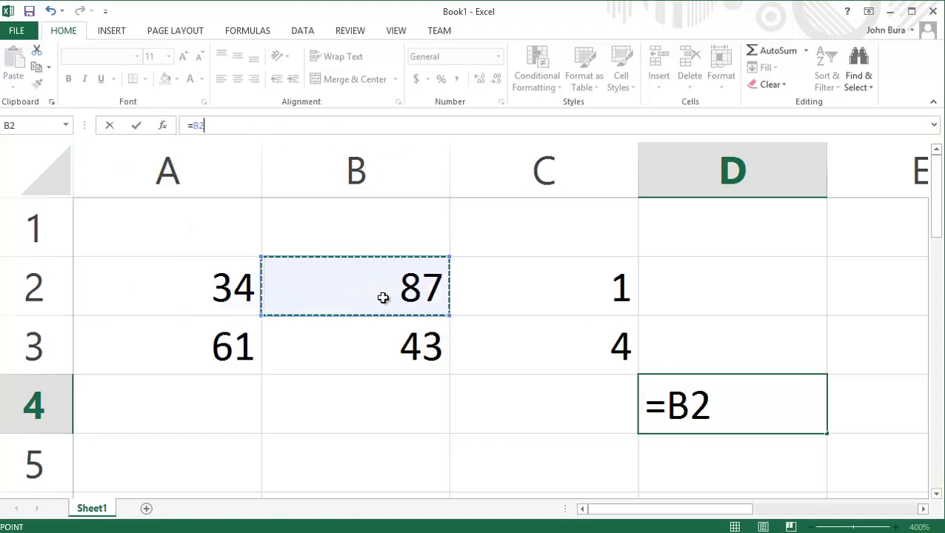
click(514, 304)
click(477, 353)
click(323, 352)
click(209, 345)
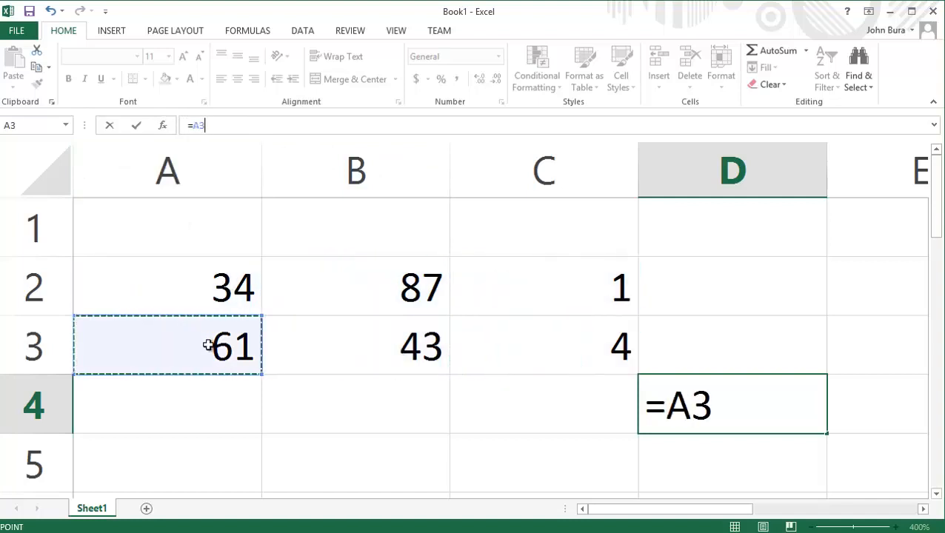
click(207, 290)
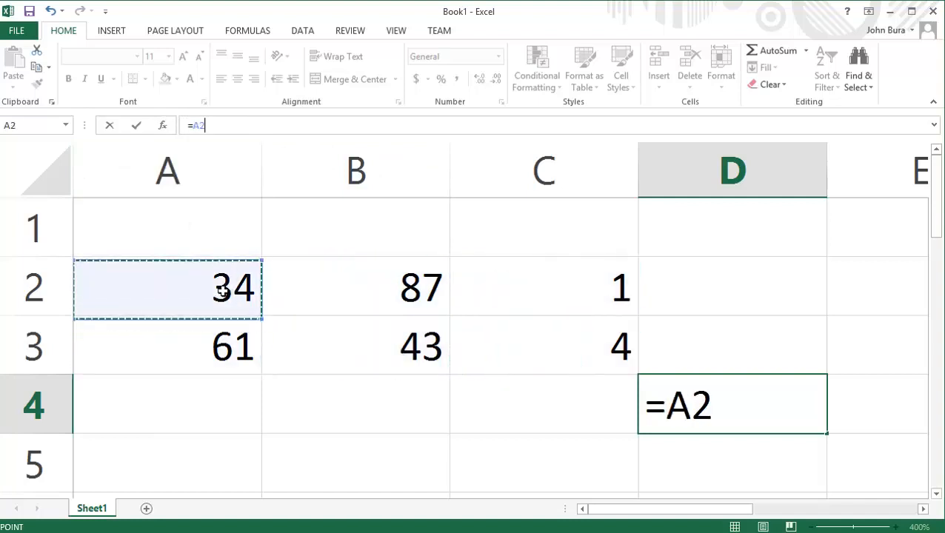
click(194, 125)
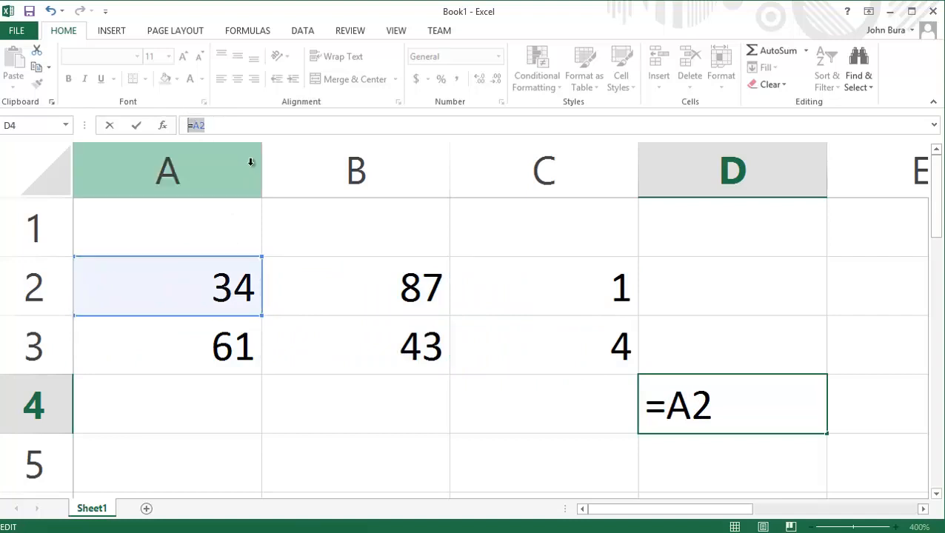
click(379, 306)
click(200, 272)
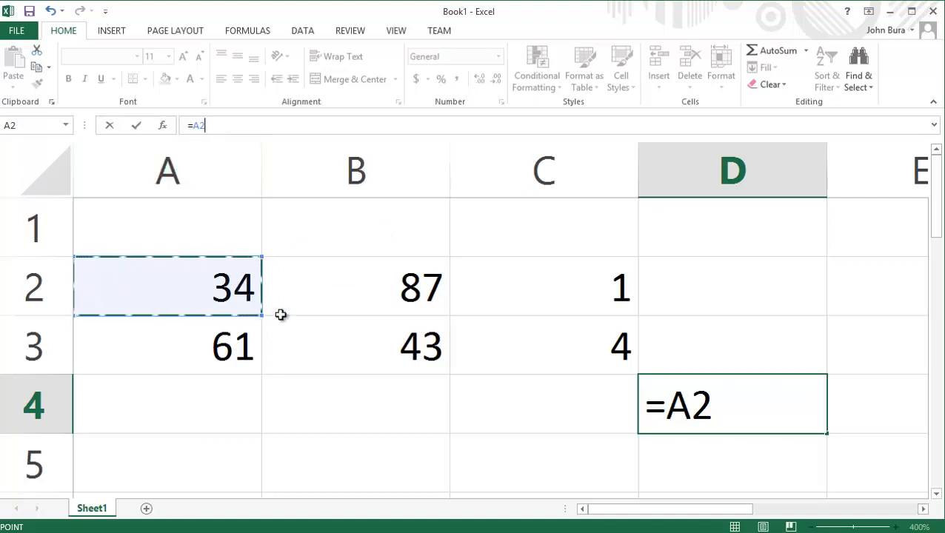
drag(281, 315, 552, 352)
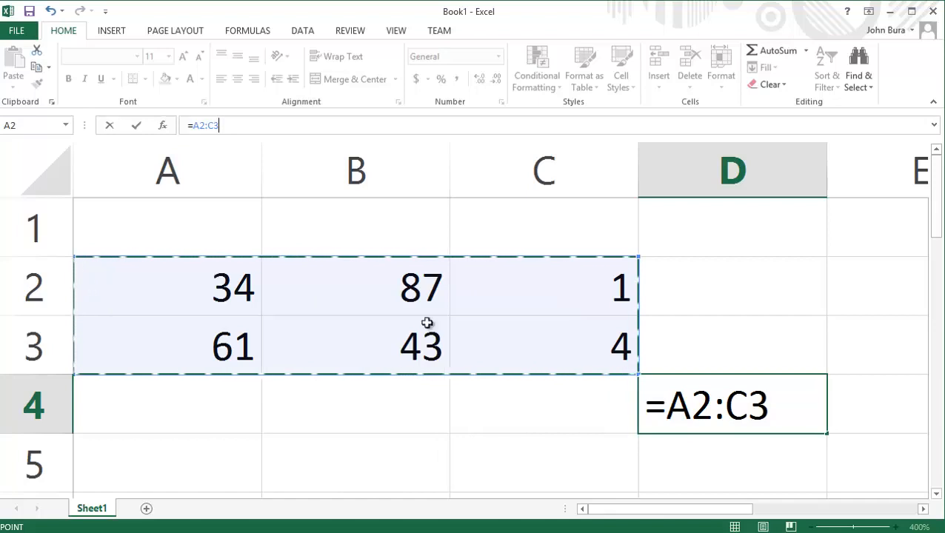
- Change the range to A2:C4 and commit, producing a #VALUE! error in D4
click(767, 404)
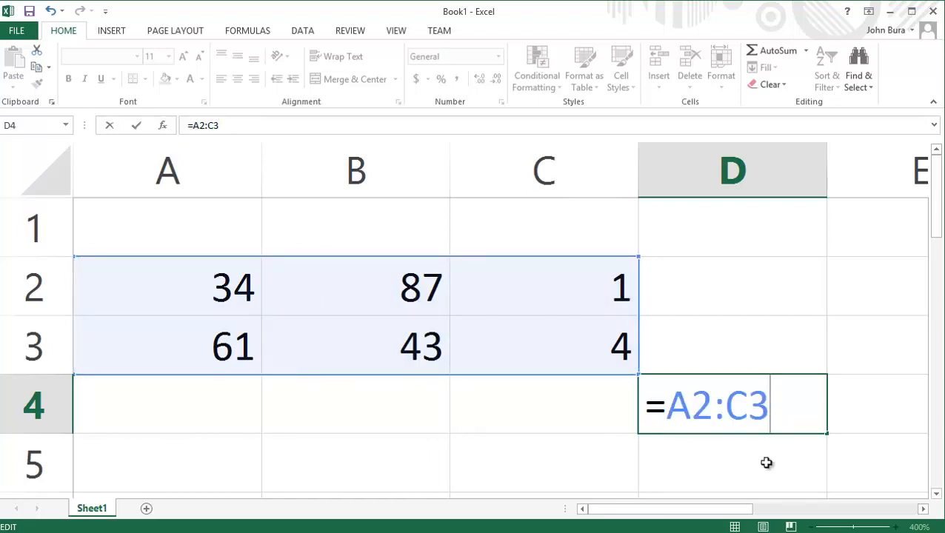
key(BackSpace)
text(4)
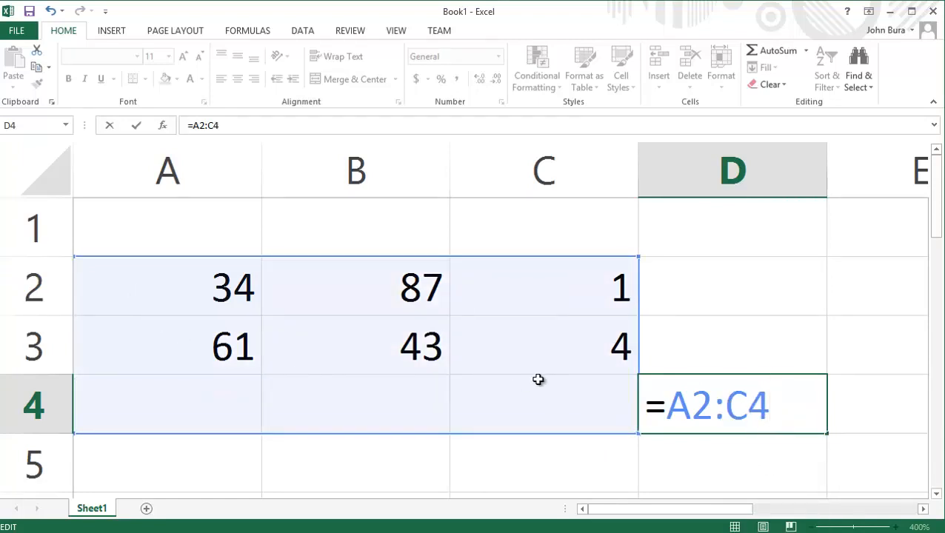
drag(189, 278, 537, 333)
click(781, 415)
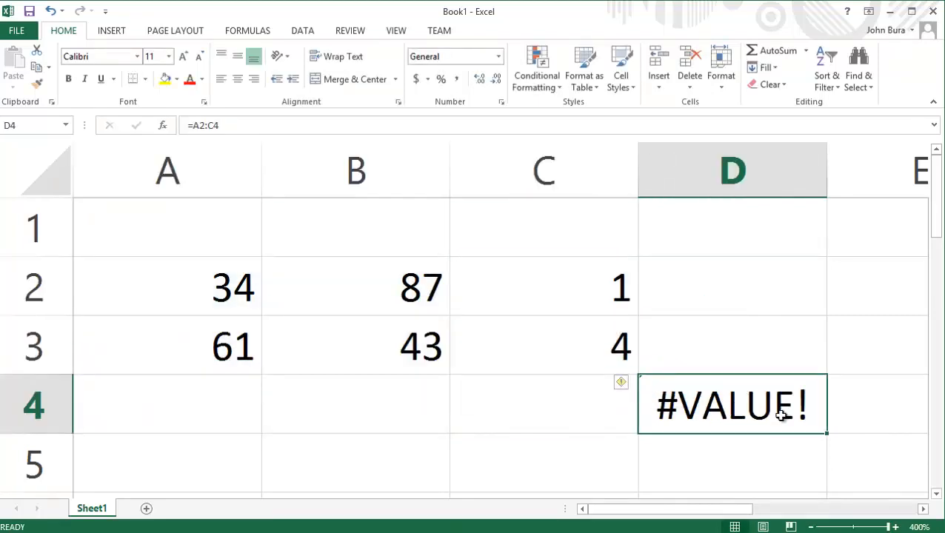
- Rewrite D4's formula as =A21 and commit it, so D4 shows 0
click(405, 125)
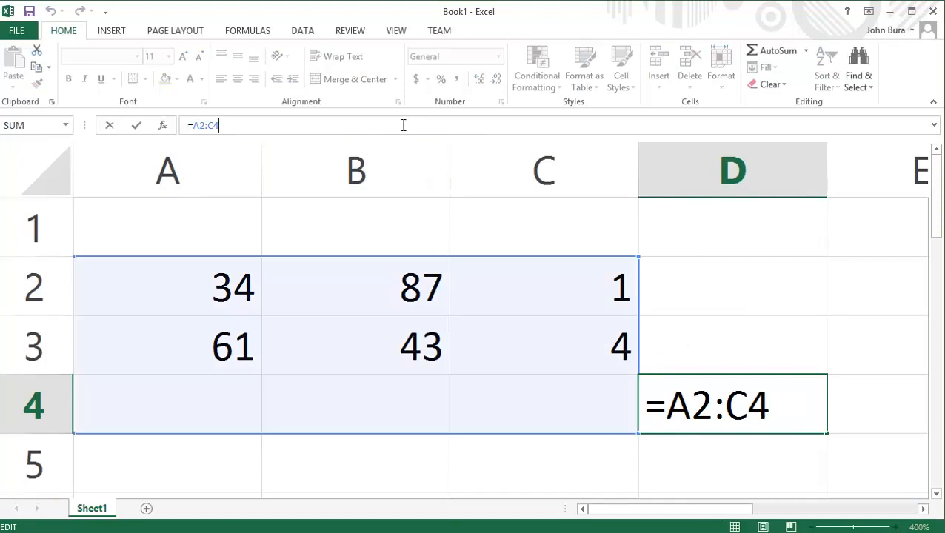
key(BackSpace)
key(BackSpace)
key(BackSpace)
key(BackSpace)
key(BackSpace)
drag(211, 283, 546, 323)
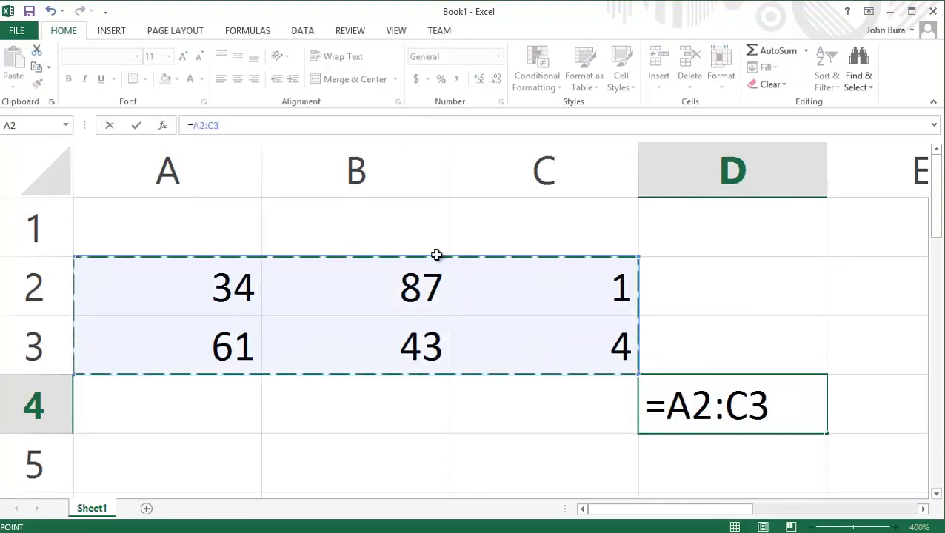
click(382, 342)
click(236, 292)
text(1)
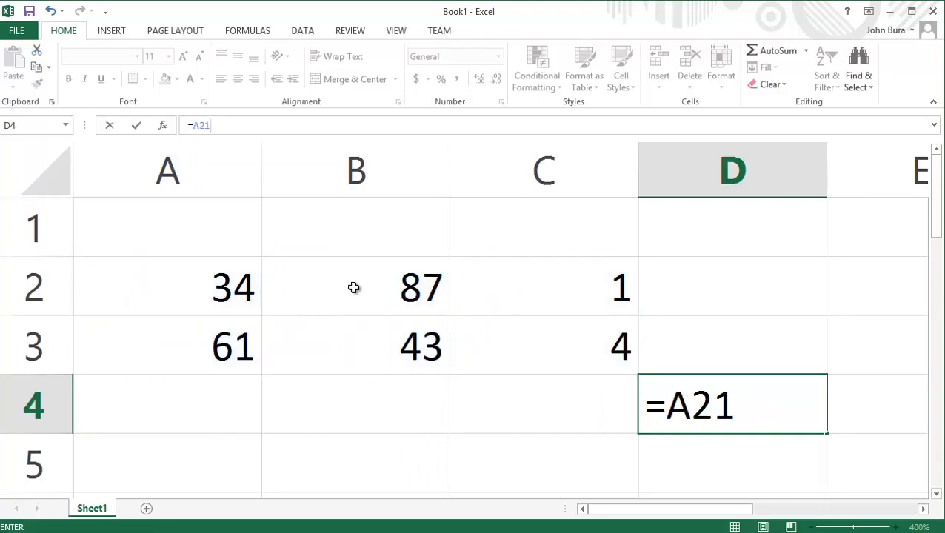
click(241, 289)
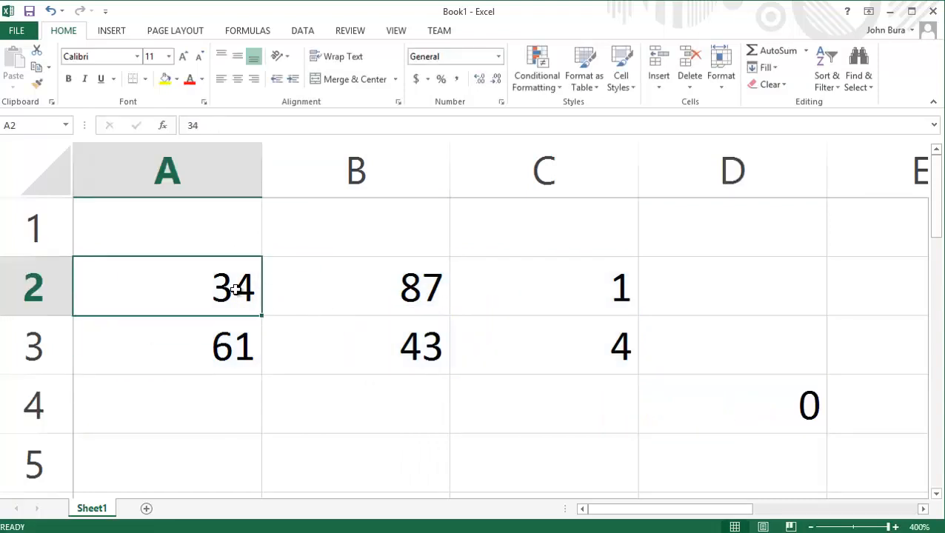
- Change A2 to 2 and B2 to 3
double_click(235, 290)
double_click(235, 290)
text(2)
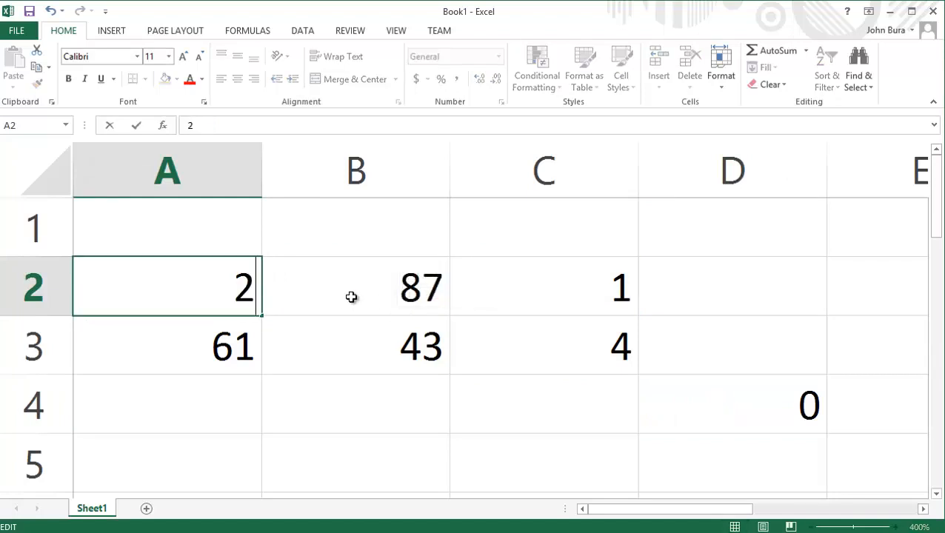
double_click(353, 296)
drag(354, 296, 474, 299)
text(3)
click(378, 348)
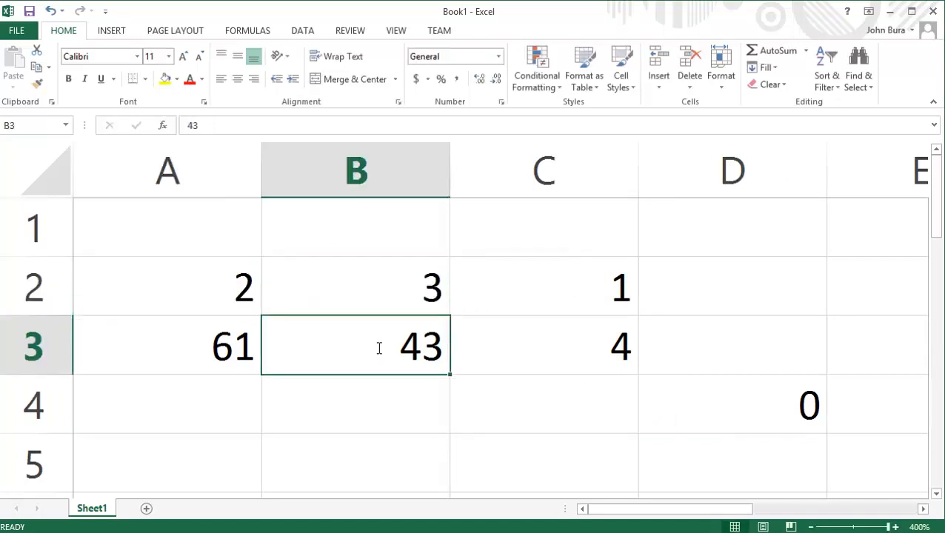
- Replace 43 in B3 with 8 and 61 in A3 with 9, then reopen D4
double_click(379, 348)
drag(396, 343, 499, 358)
text(8)
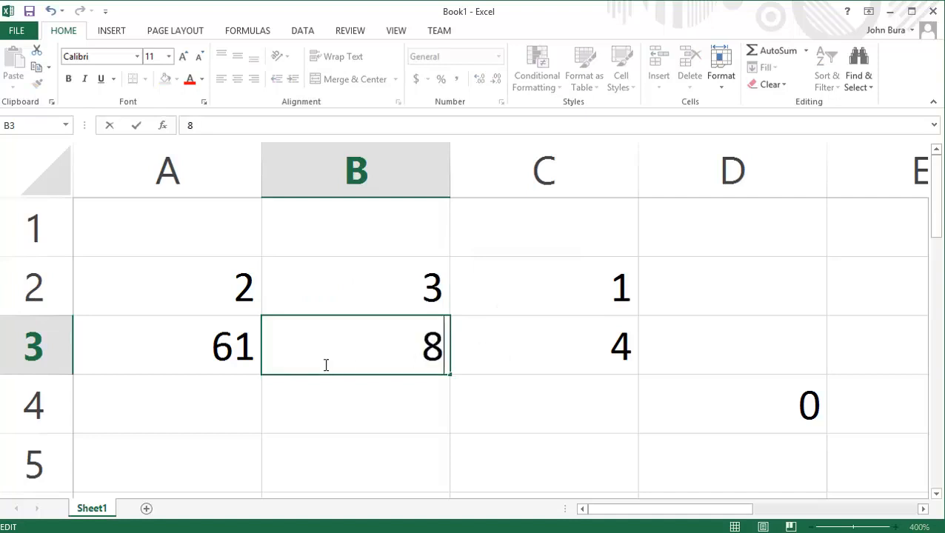
click(221, 345)
double_click(221, 345)
drag(278, 351, 397, 356)
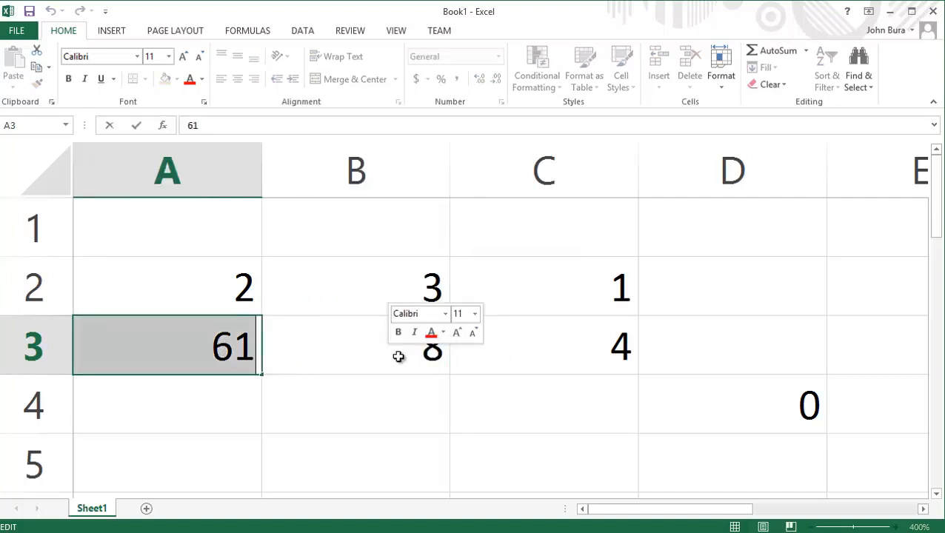
text(9)
click(630, 393)
click(687, 396)
click(322, 124)
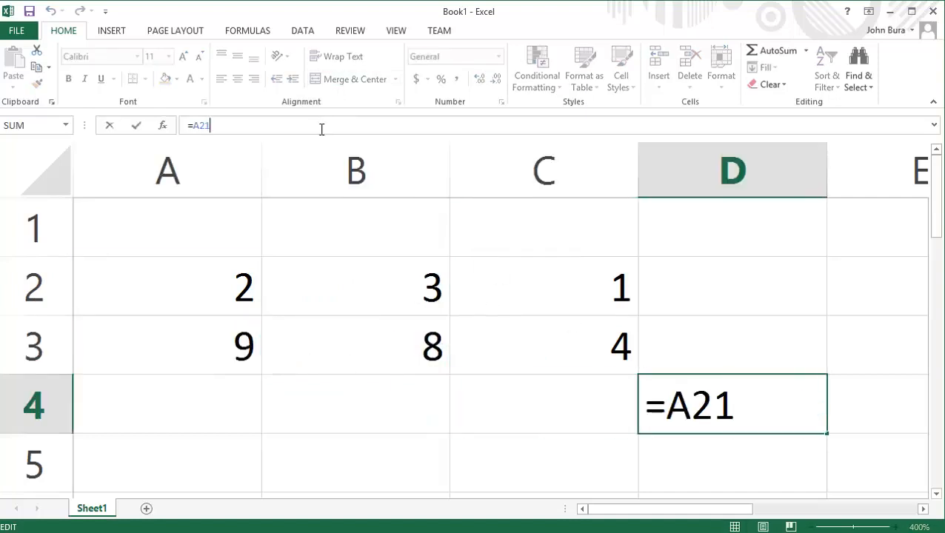
- Enter =A2*B2*C2 in D4 so it shows 6
key(BackSpace)
key(BackSpace)
key(BackSpace)
key(BackSpace)
text(=)
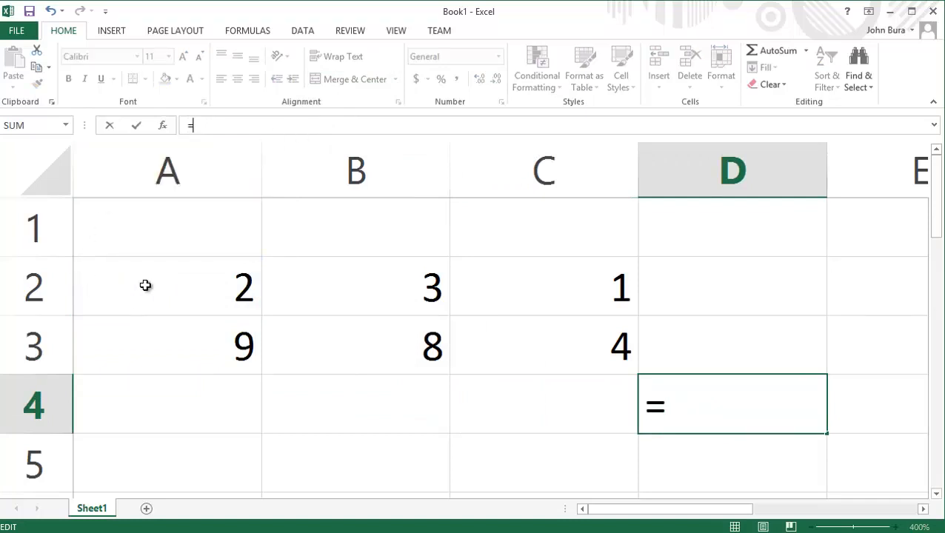
text(A)
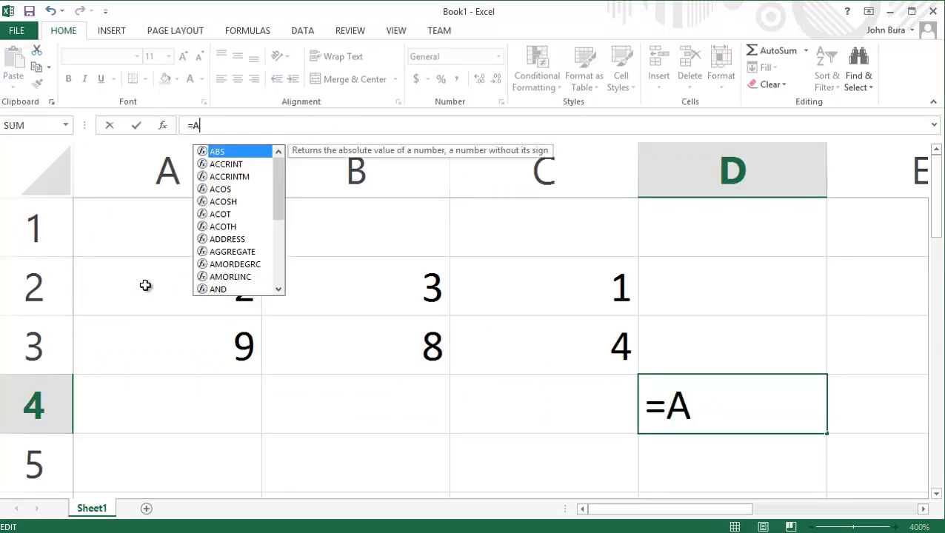
text(2)
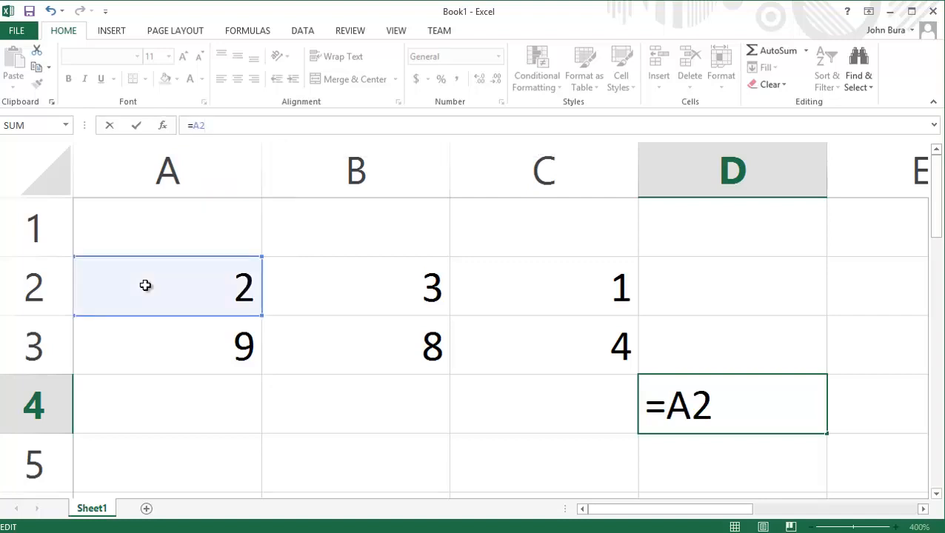
text(*B2)
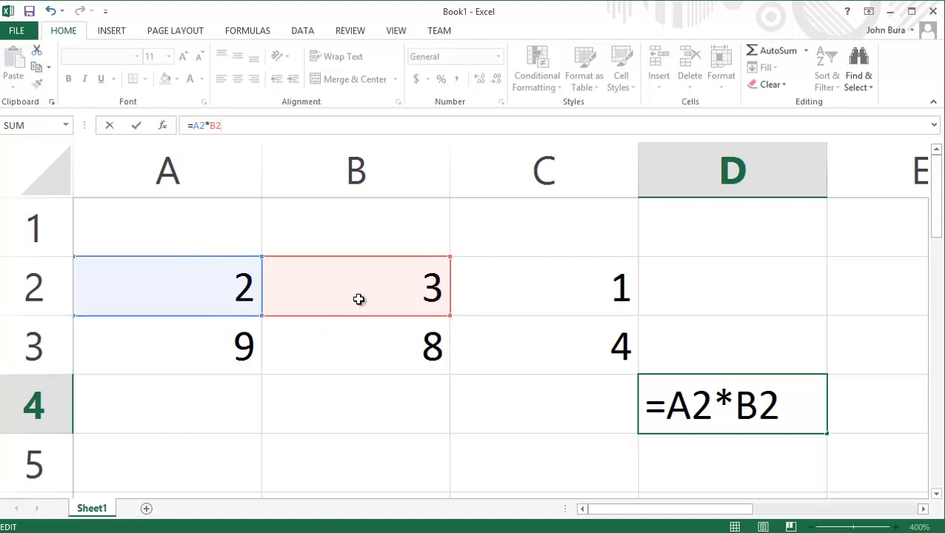
text(*c)
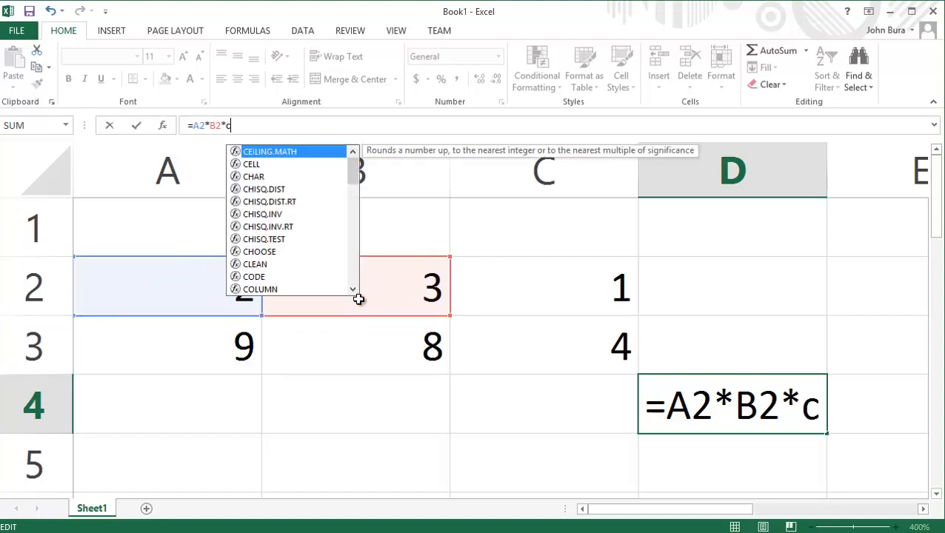
key(BackSpace)
text(C2)
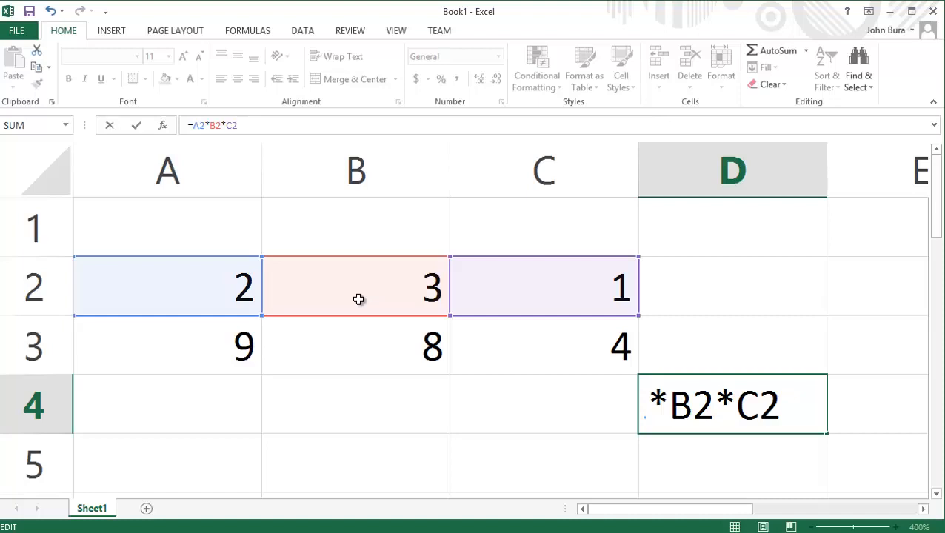
key(Return)
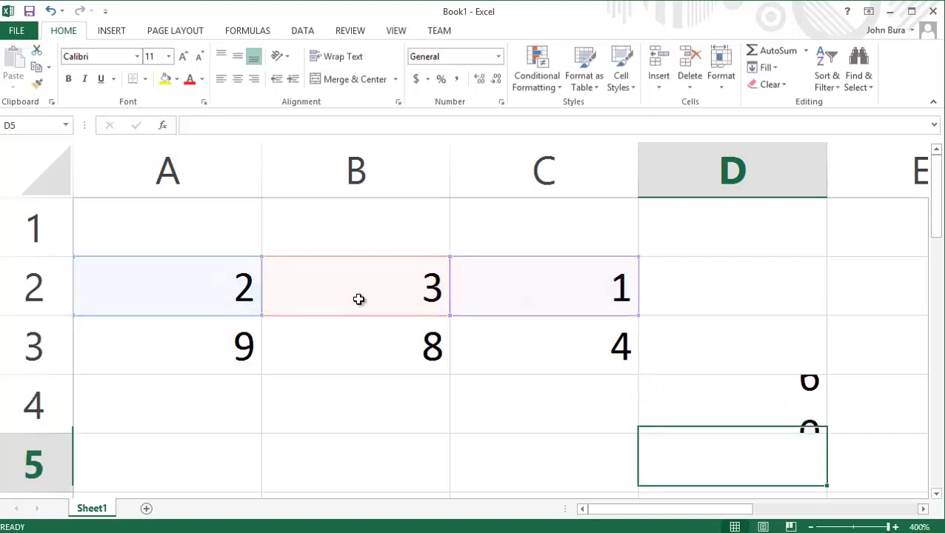
- Point out A2, B2 and C2, then reopen D4 and select its references
click(183, 282)
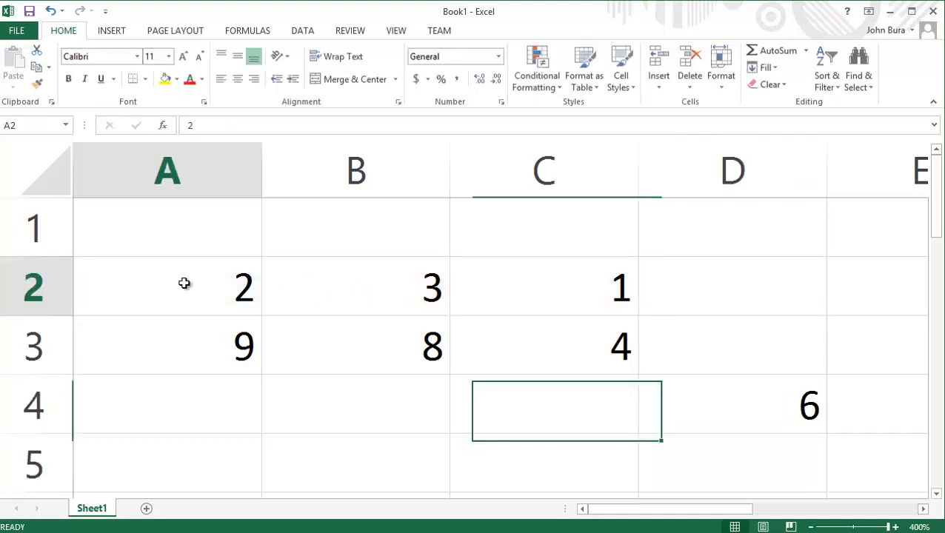
click(332, 271)
click(493, 268)
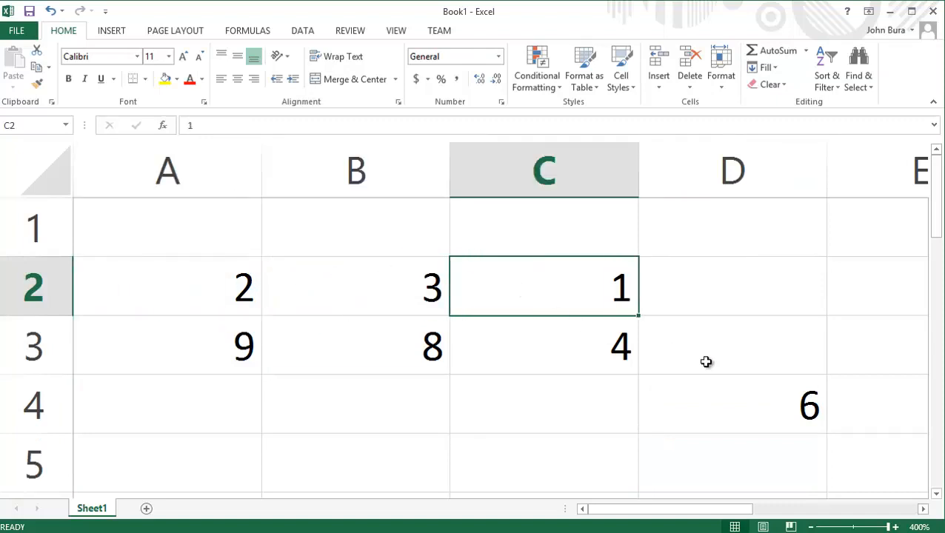
click(737, 402)
double_click(748, 404)
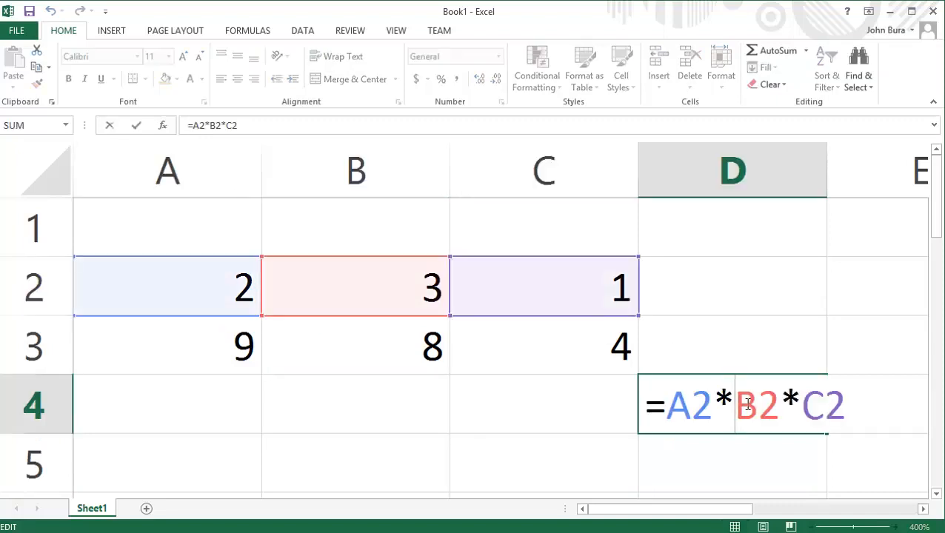
drag(682, 400, 769, 401)
click(774, 400)
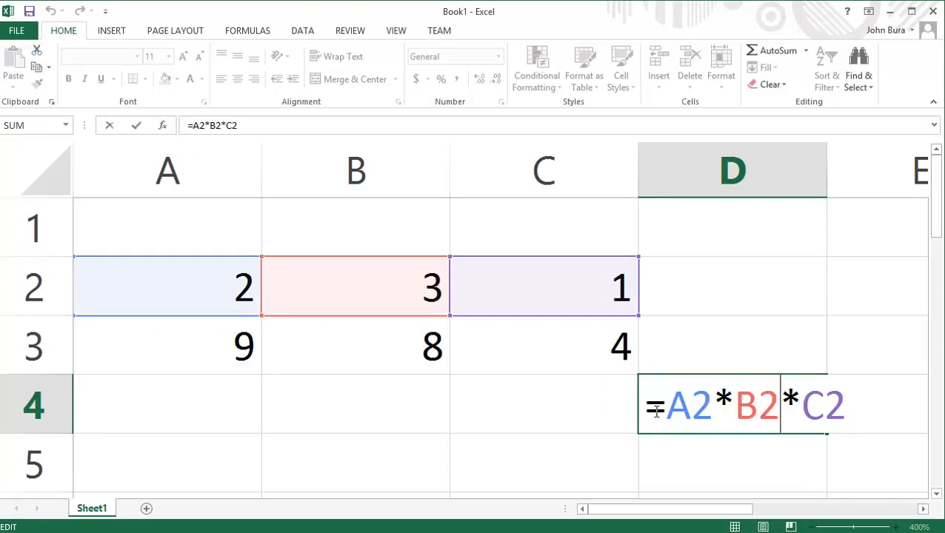
drag(666, 409, 704, 400)
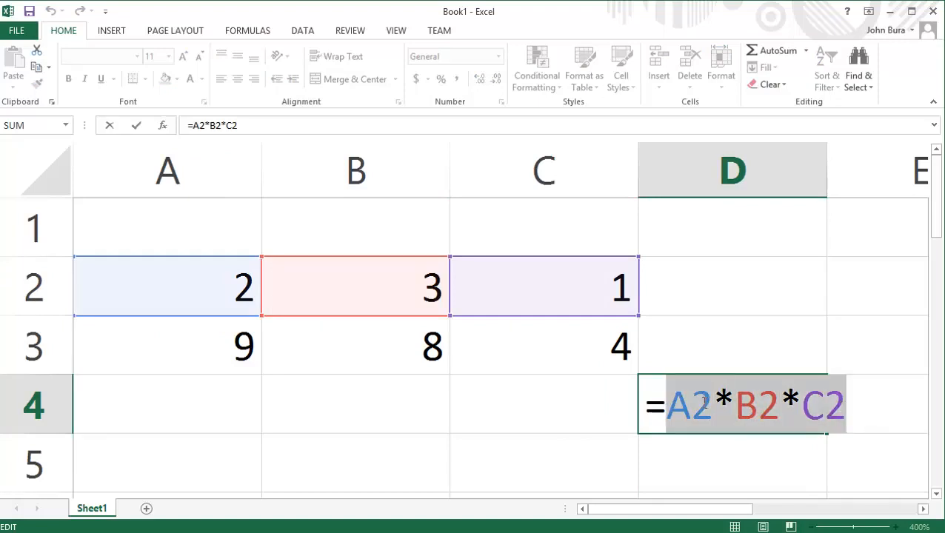
- Swap the references for B2:B3, toggle it with undo/redo, then retype =A2*B2*C3
click(400, 306)
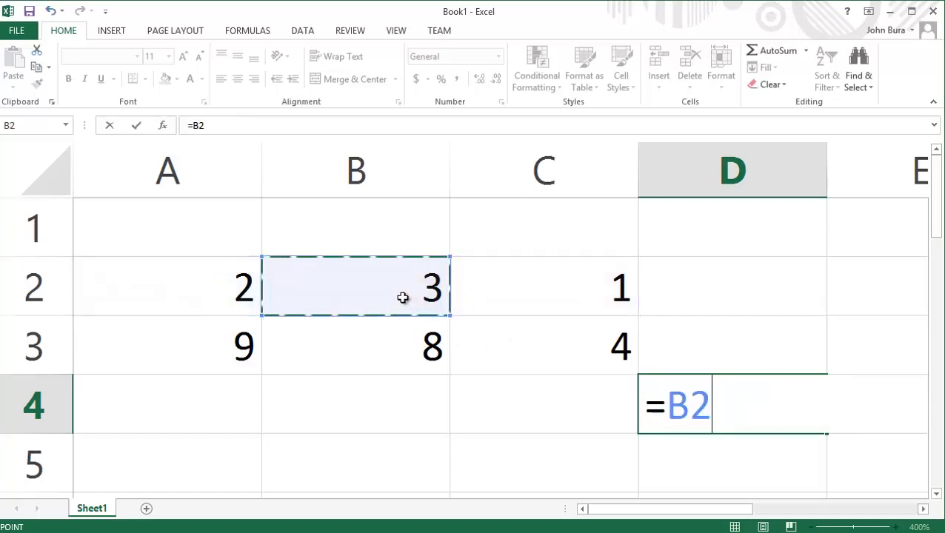
drag(400, 316, 448, 373)
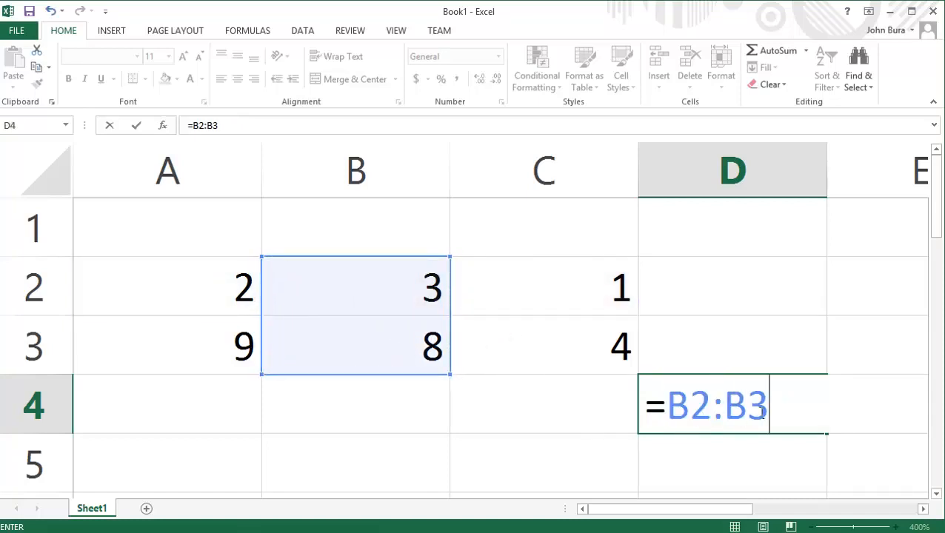
key(ctrl+z)
key(ctrl+z)
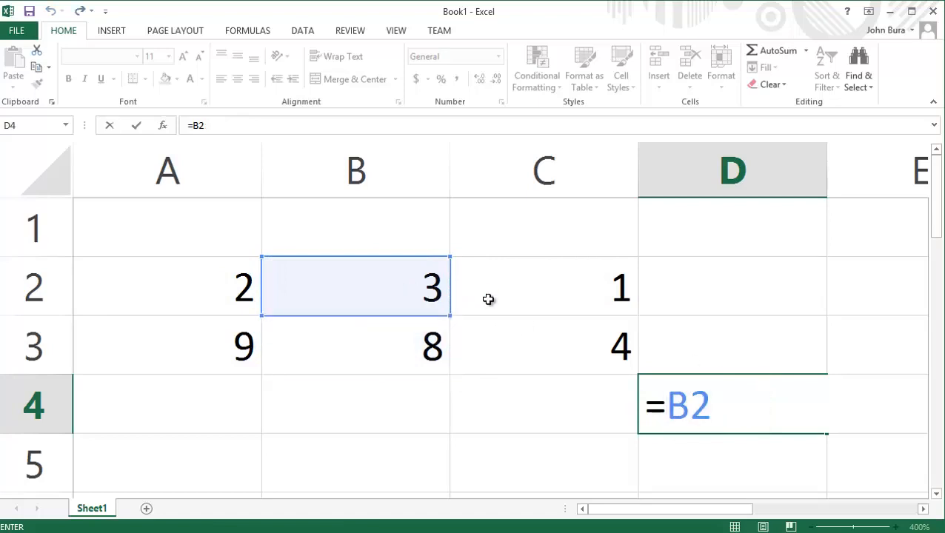
key(ctrl+y)
key(ctrl+z)
key(ctrl+y)
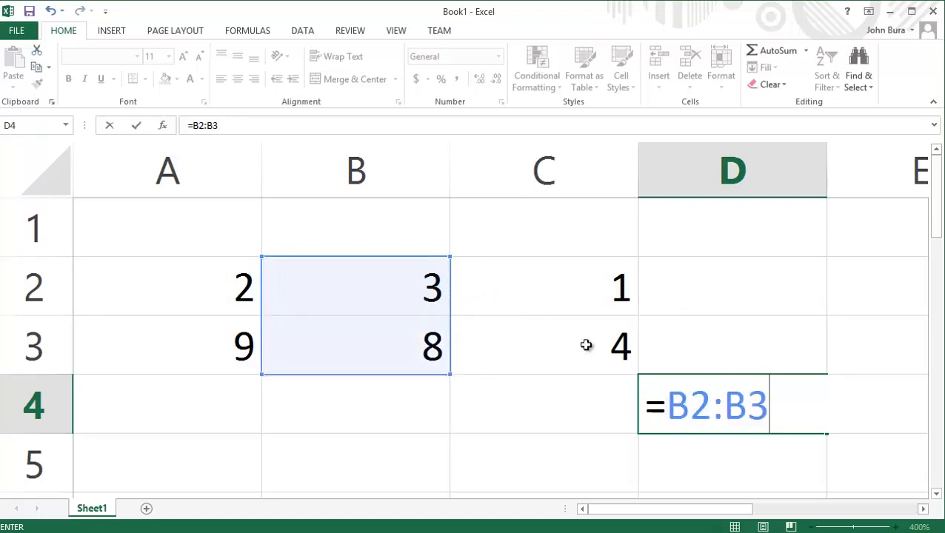
drag(799, 431, 511, 374)
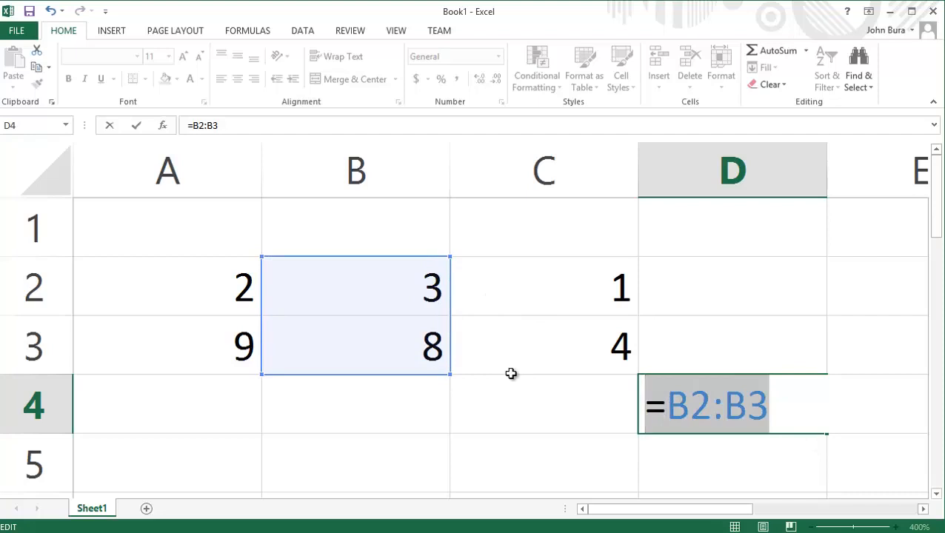
text(=A)
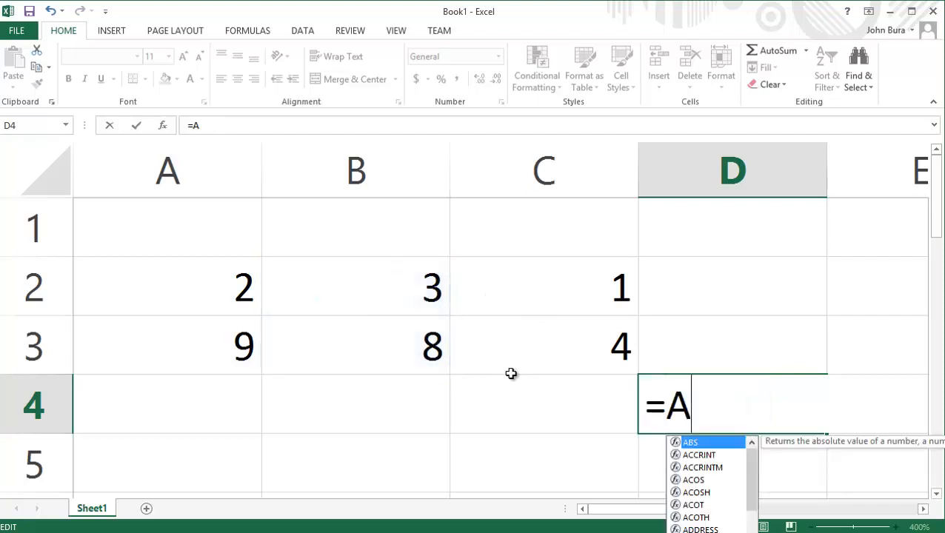
text(2)
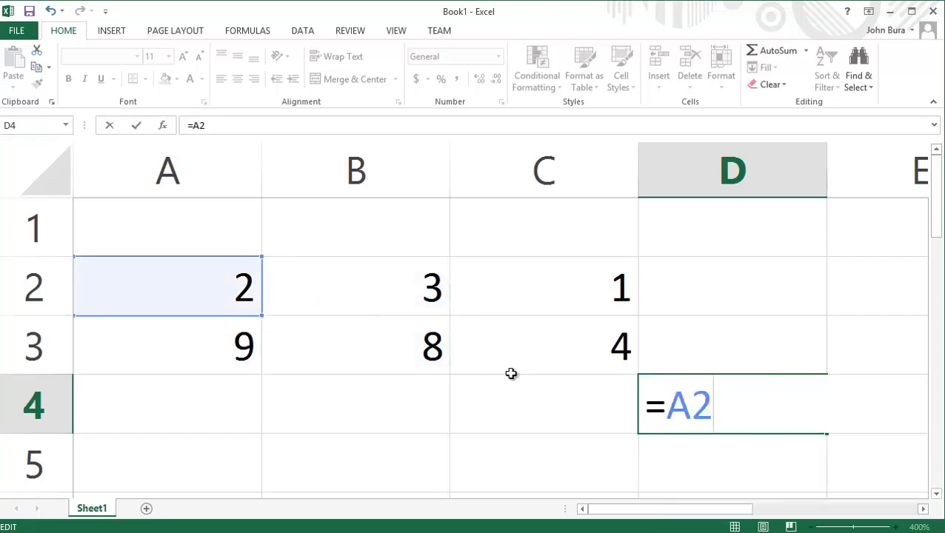
text(*B2)
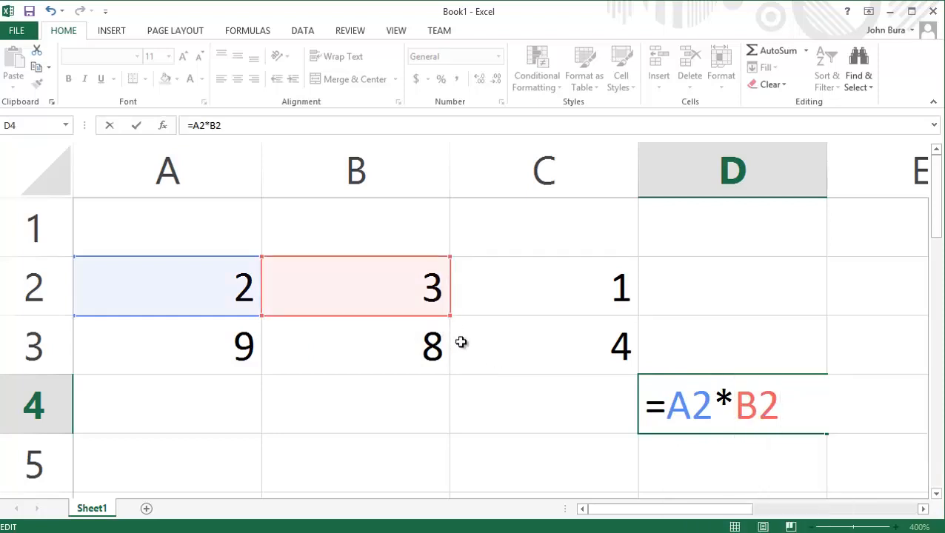
text(*C3)
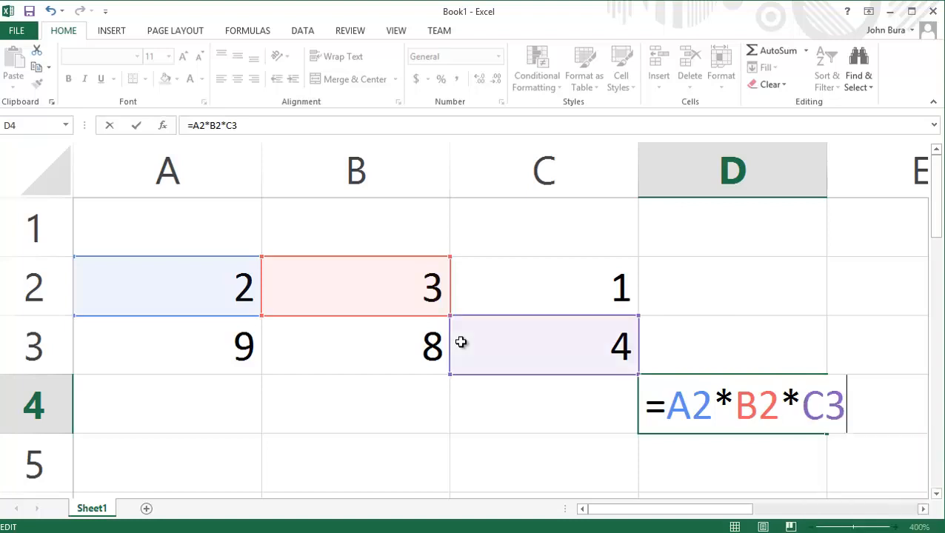
- Complete D4's formula as =A2*B2*C2/A3/B3/C3, fixing typos, and confirm it
key(BackSpace)
text(2)
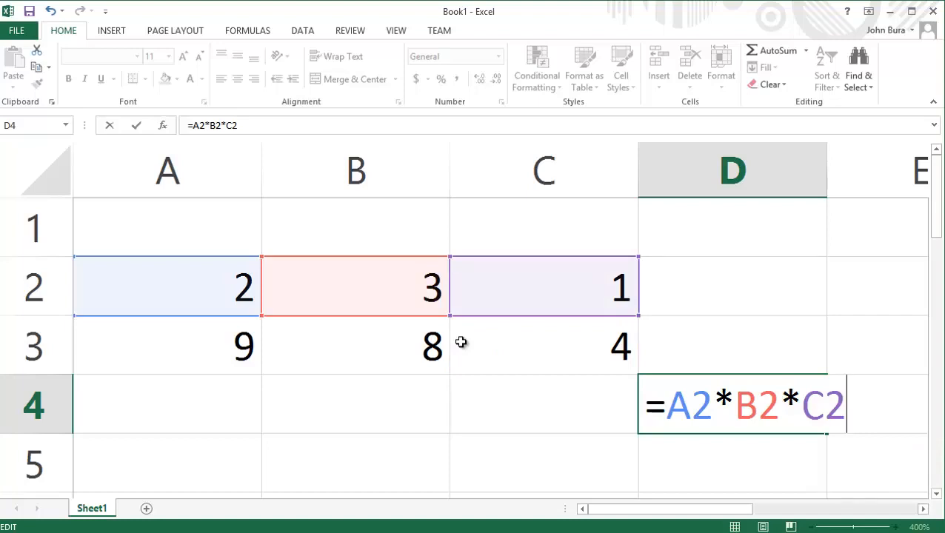
text(/)
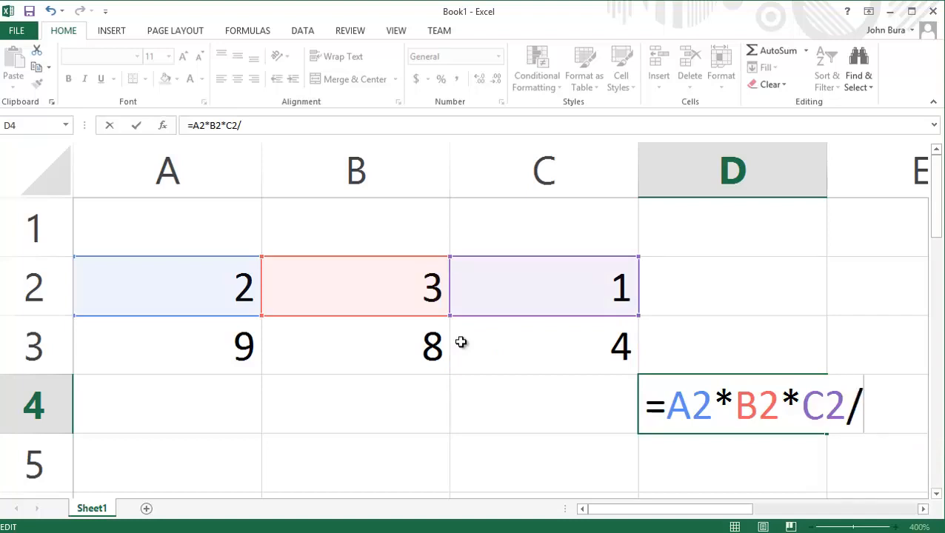
text(A3)
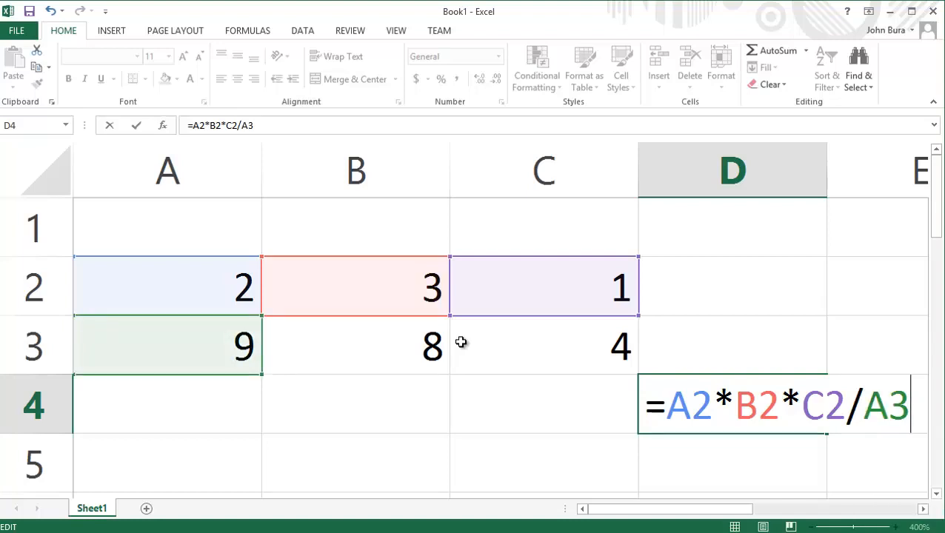
text(/)
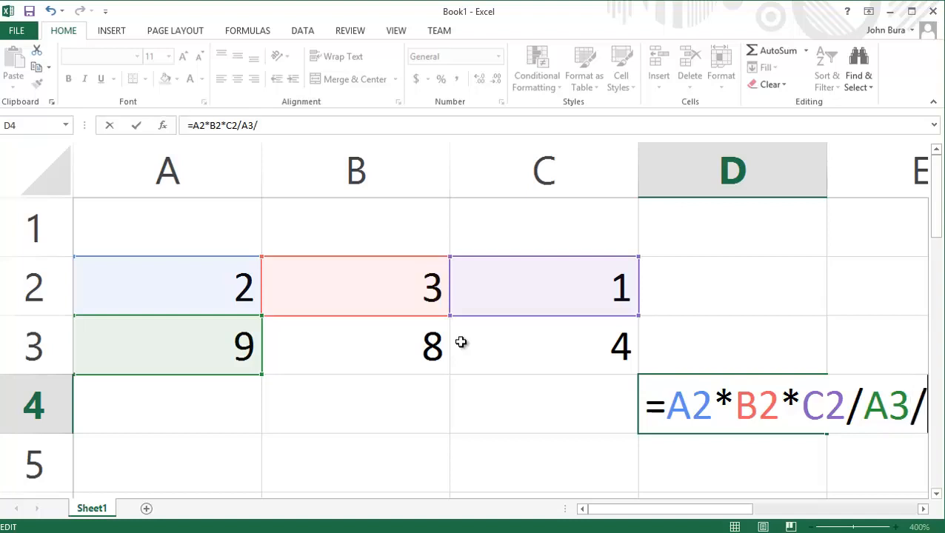
text(b)
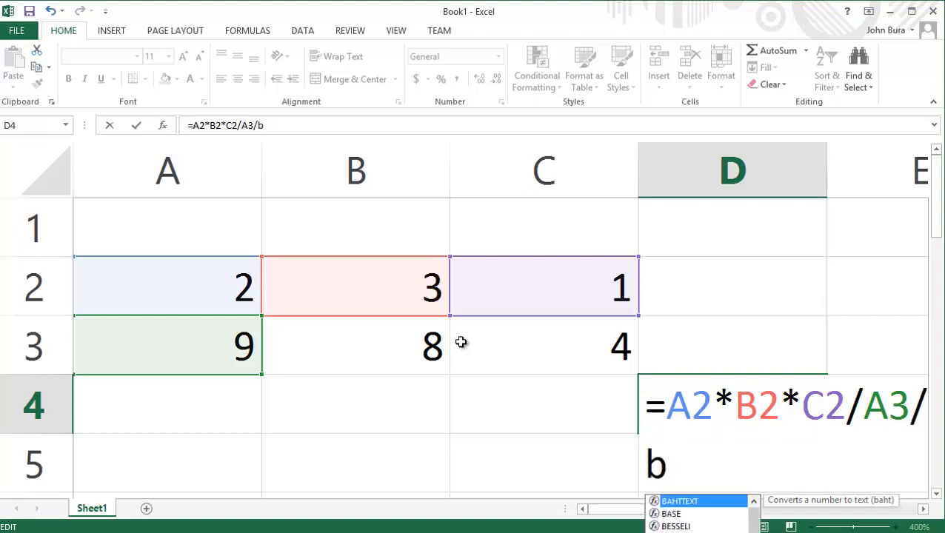
key(BackSpace)
text(B3?)
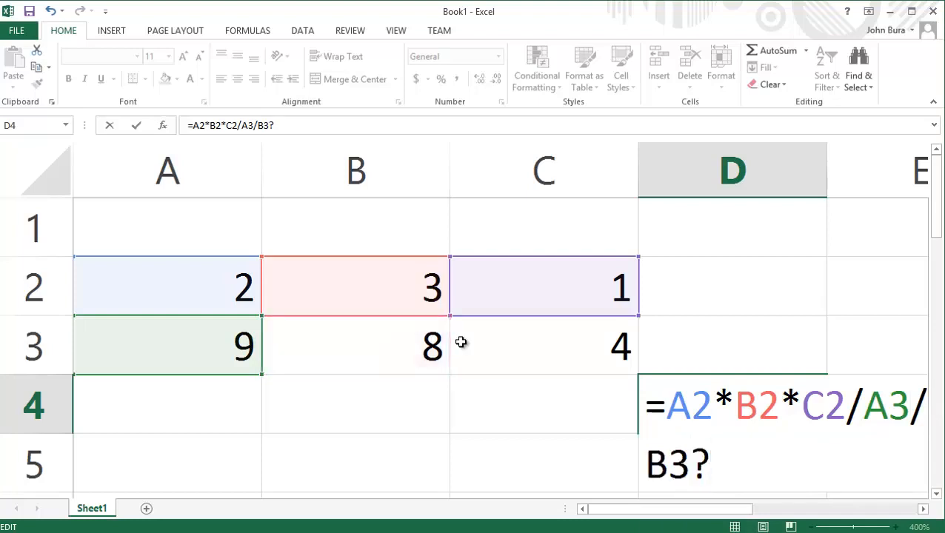
key(BackSpace)
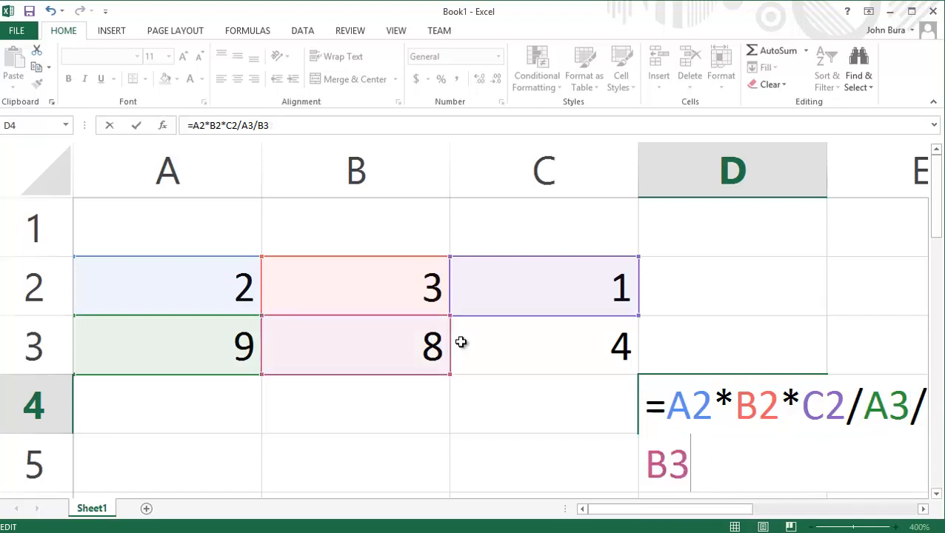
text(/C3)
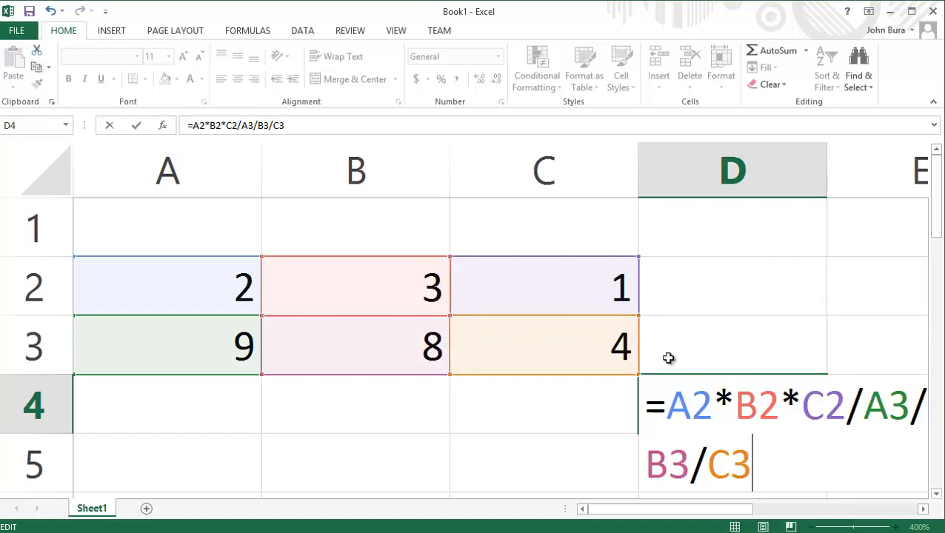
key(Return)
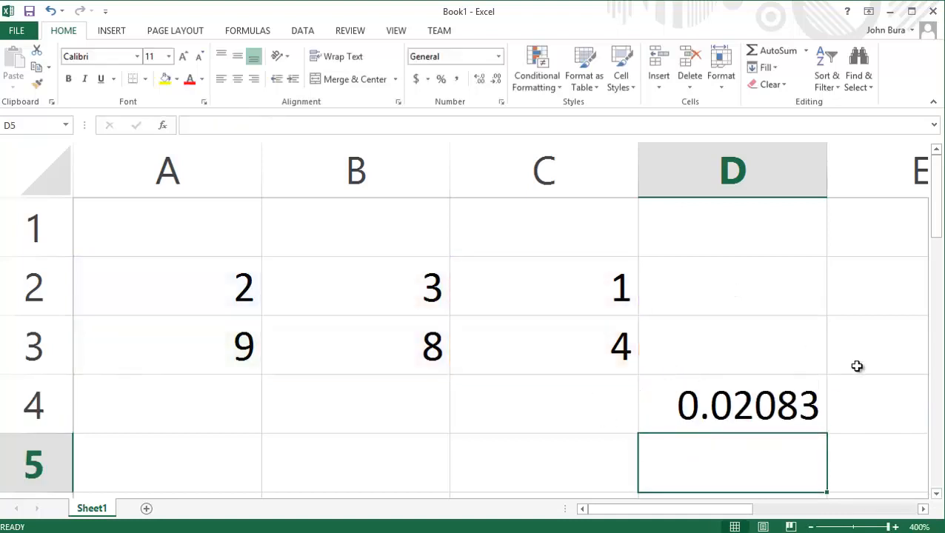
- Replace D4's formula with =SUM(A2:C2), selecting A2:C2 by dragging
key(Up)
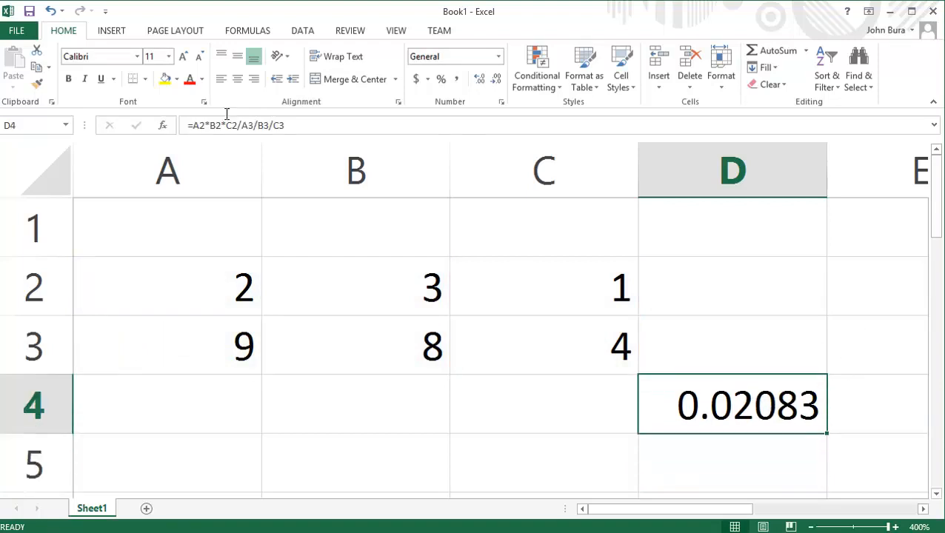
drag(320, 122, 182, 117)
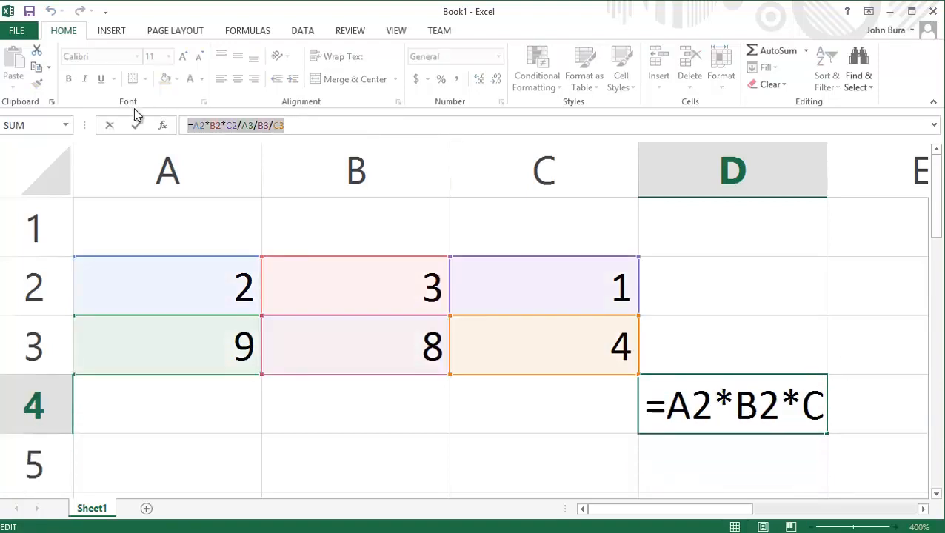
text(+)
key(BackSpace)
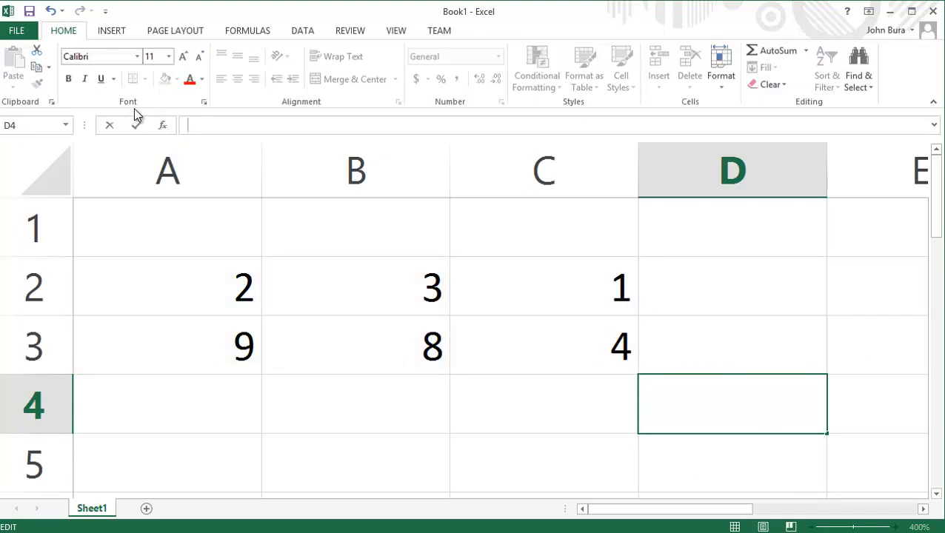
text(=)
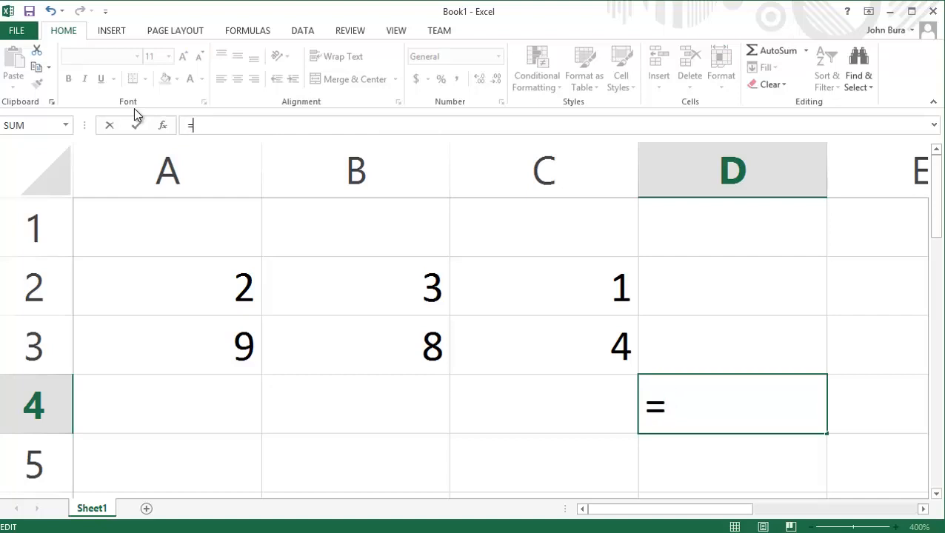
text(()
key(BackSpace)
text(sum)
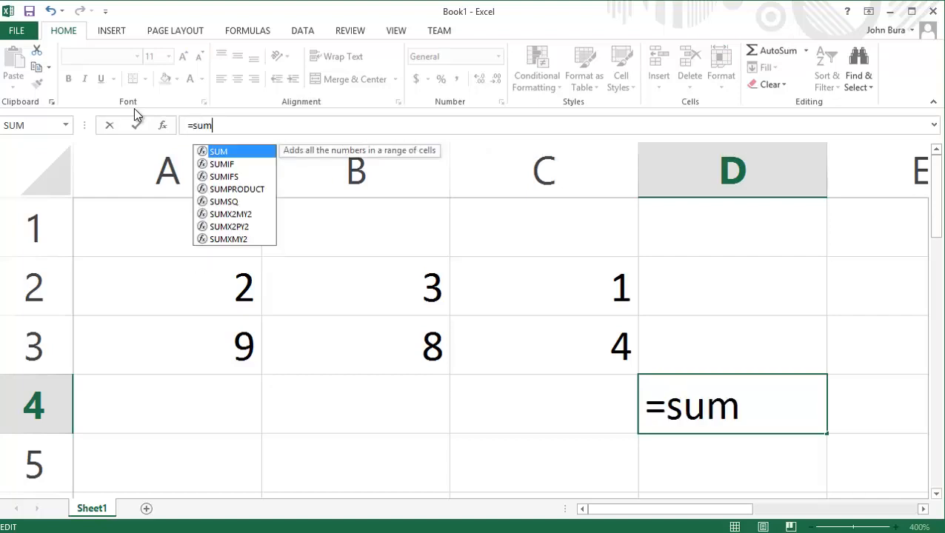
text(()
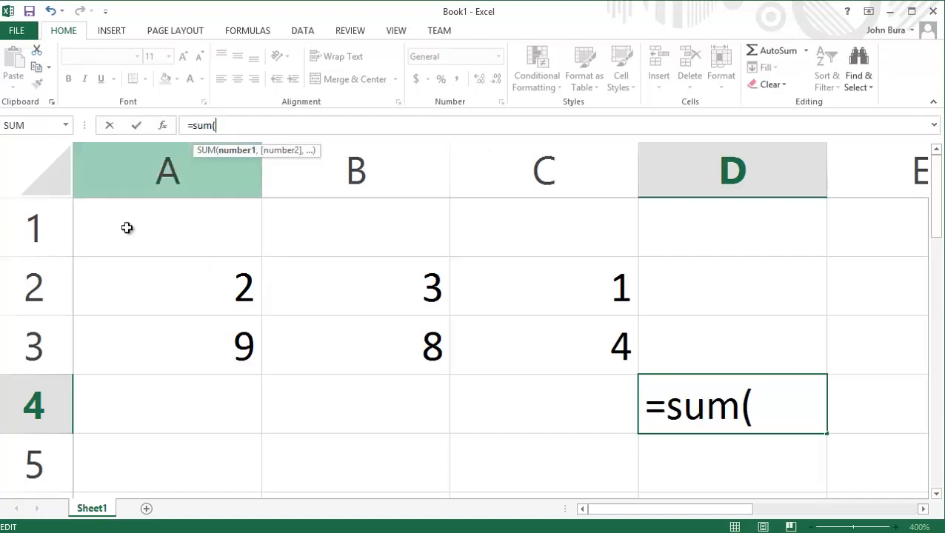
drag(226, 291, 544, 296)
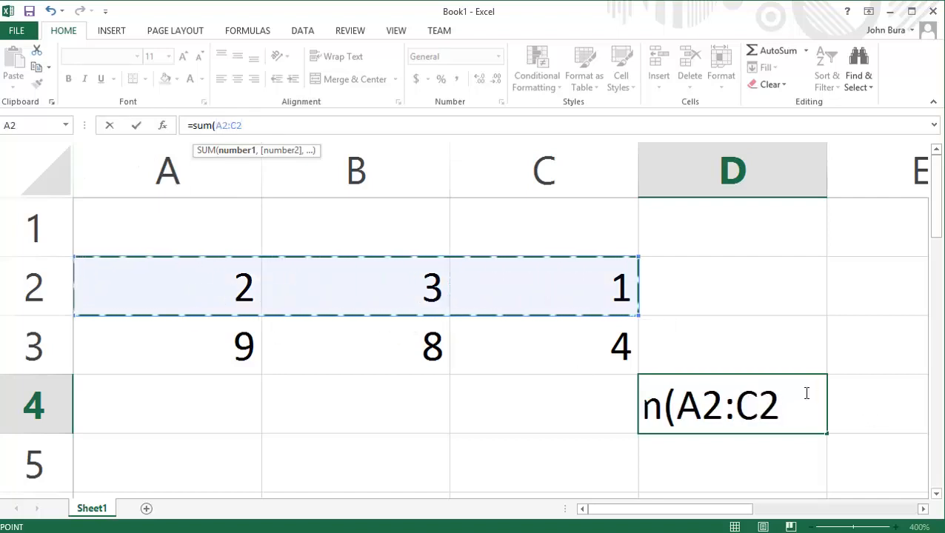
text())
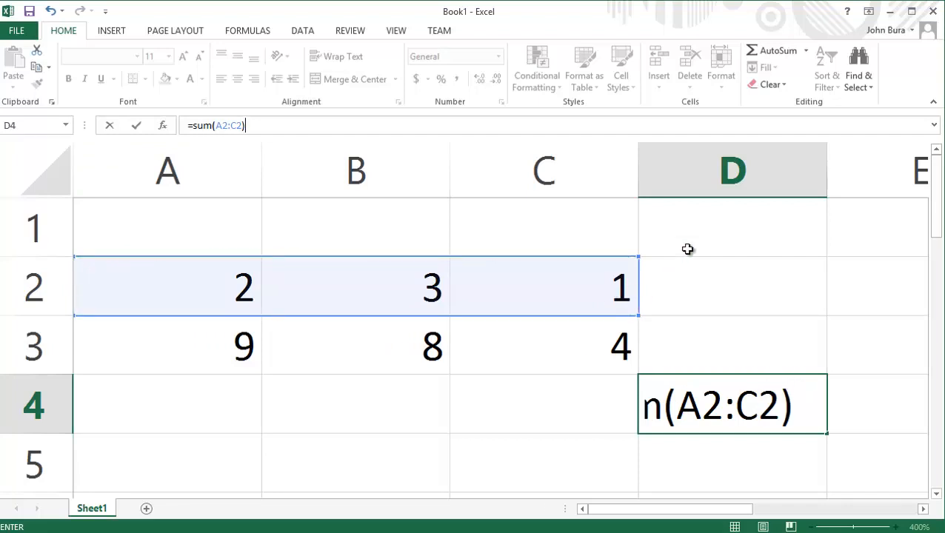
click(763, 294)
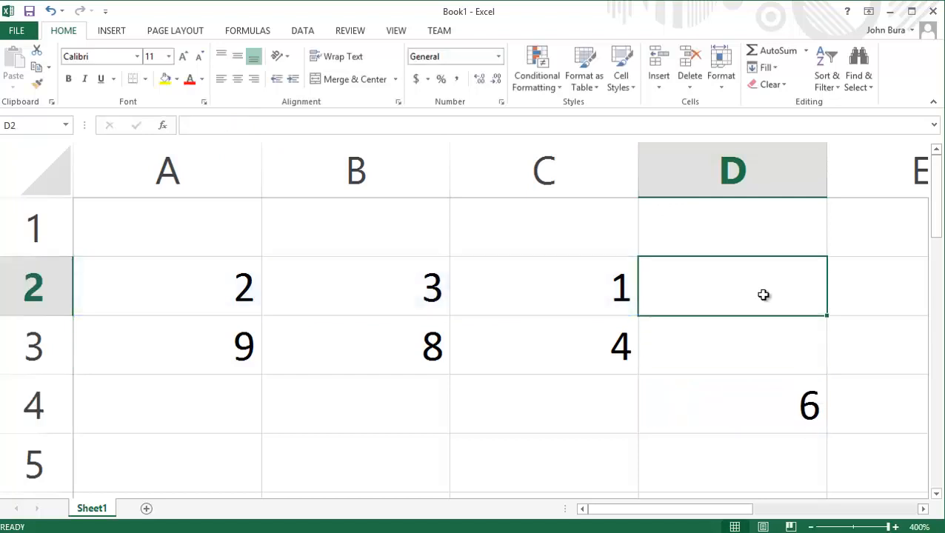
double_click(764, 295)
text(sum())
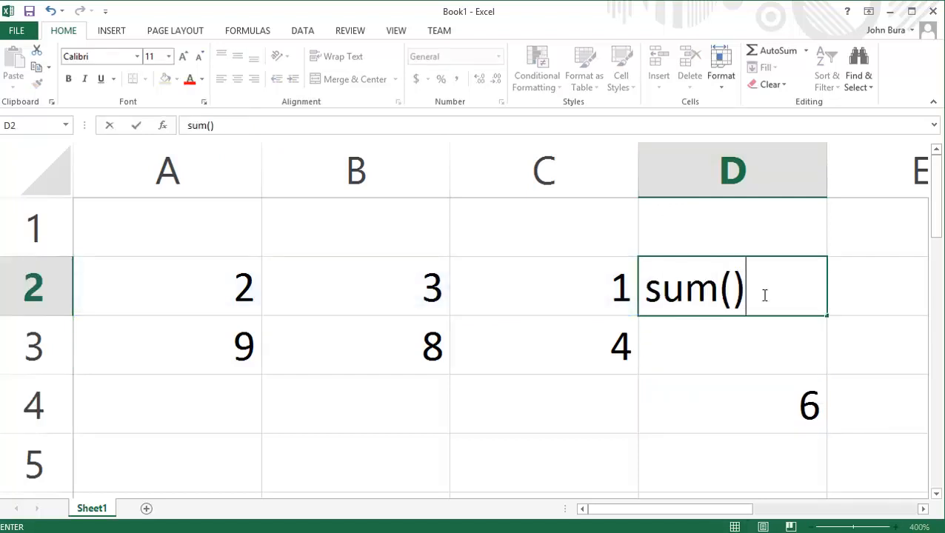
click(738, 331)
click(754, 287)
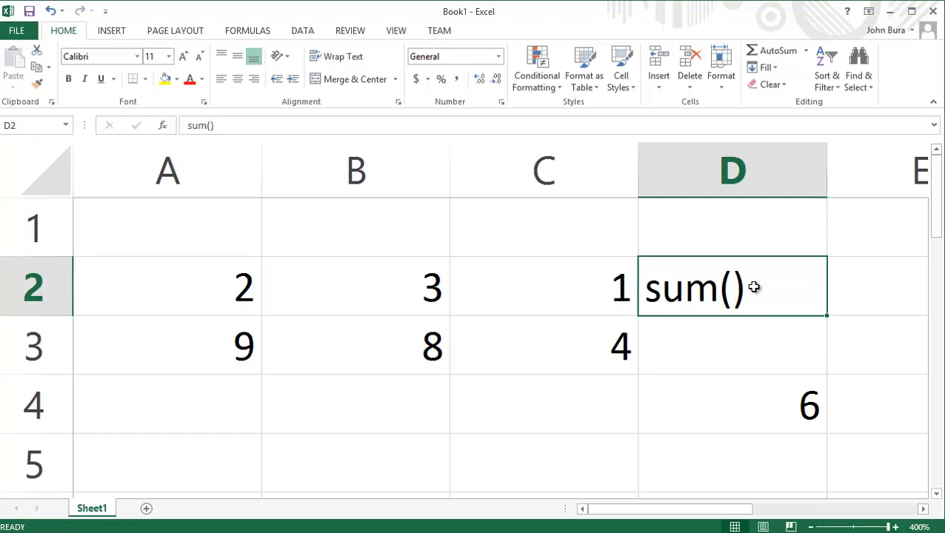
double_click(716, 287)
click(746, 289)
drag(748, 288, 727, 289)
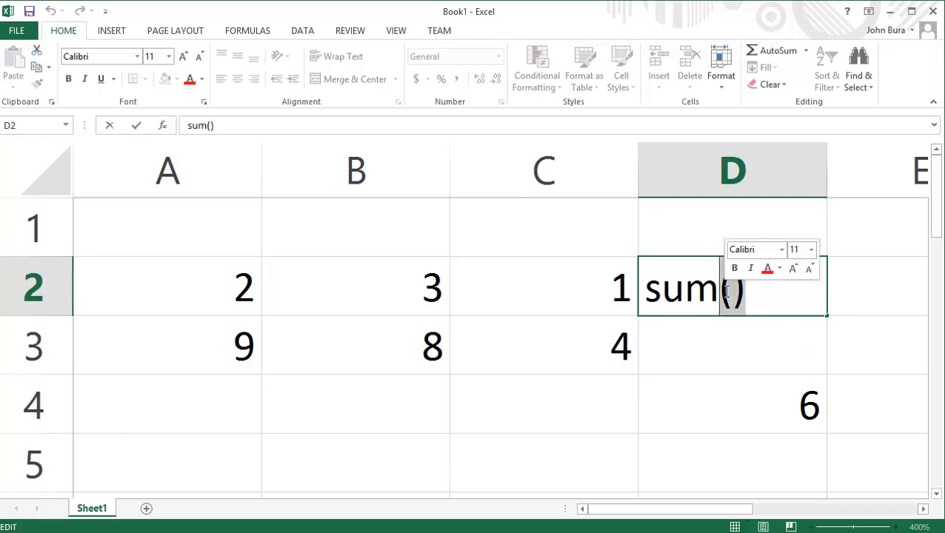
double_click(728, 290)
click(743, 289)
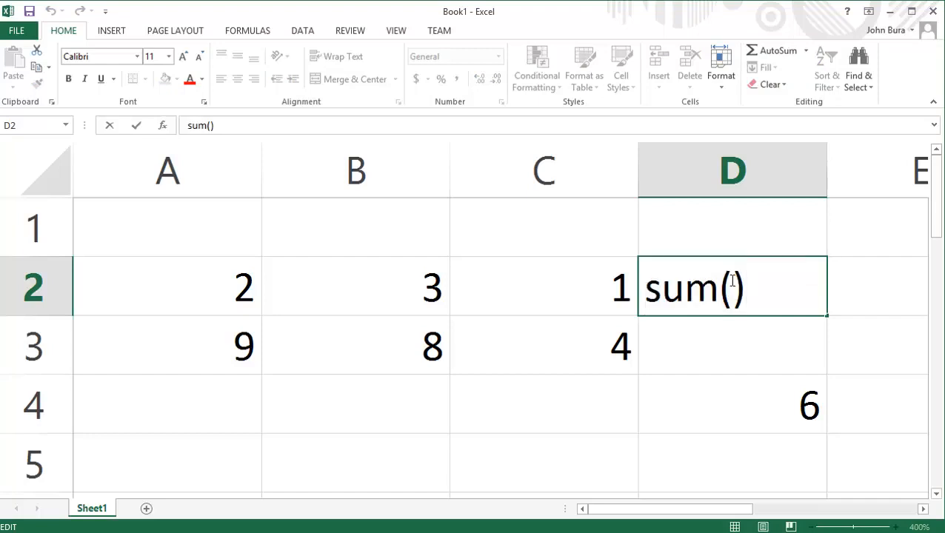
drag(718, 289, 746, 289)
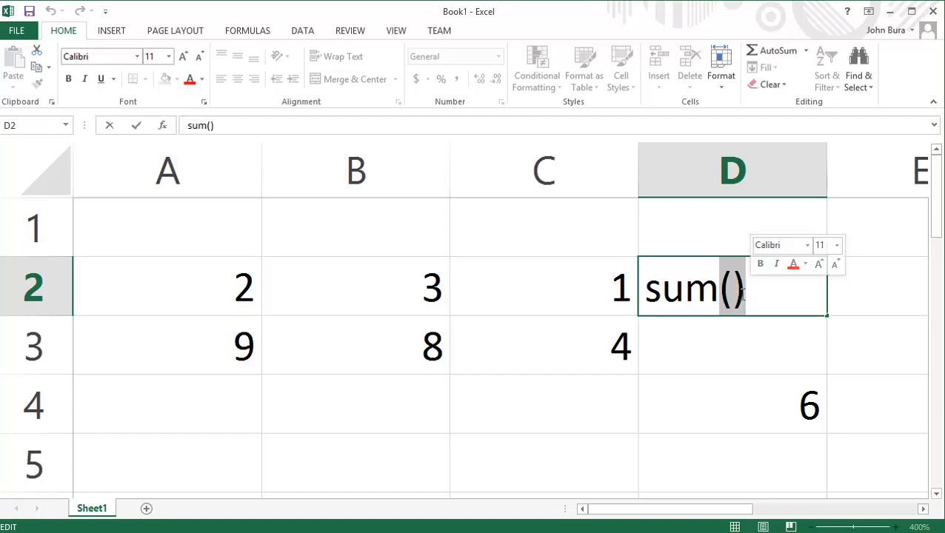
click(757, 293)
double_click(757, 294)
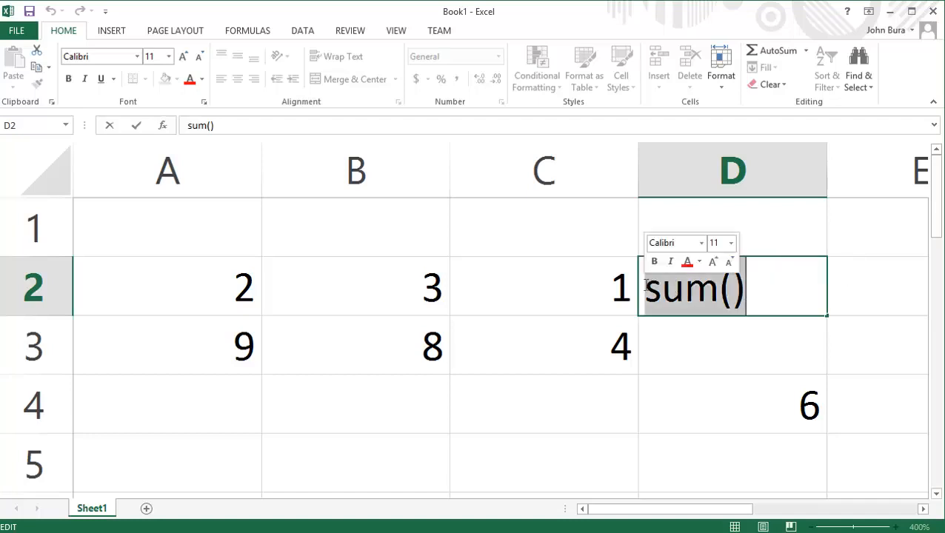
key(BackSpace)
click(741, 409)
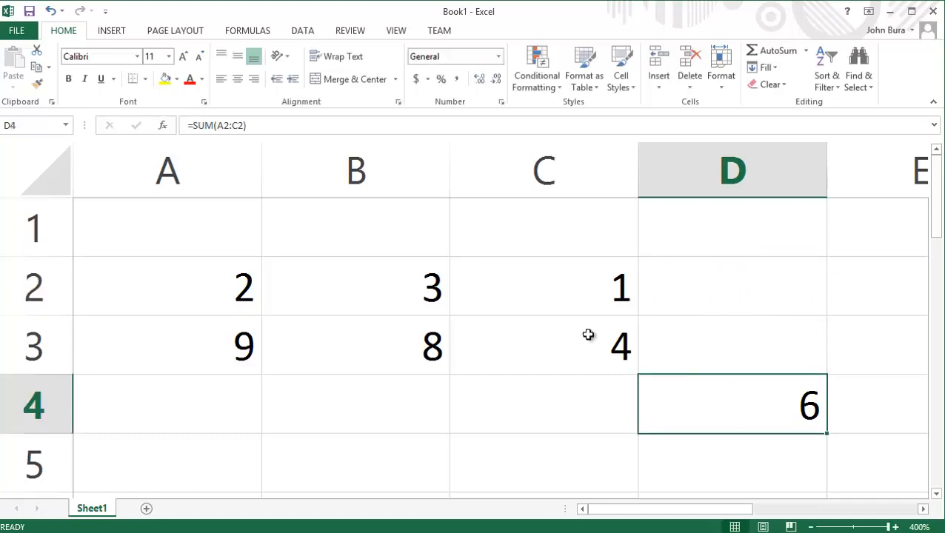
click(333, 125)
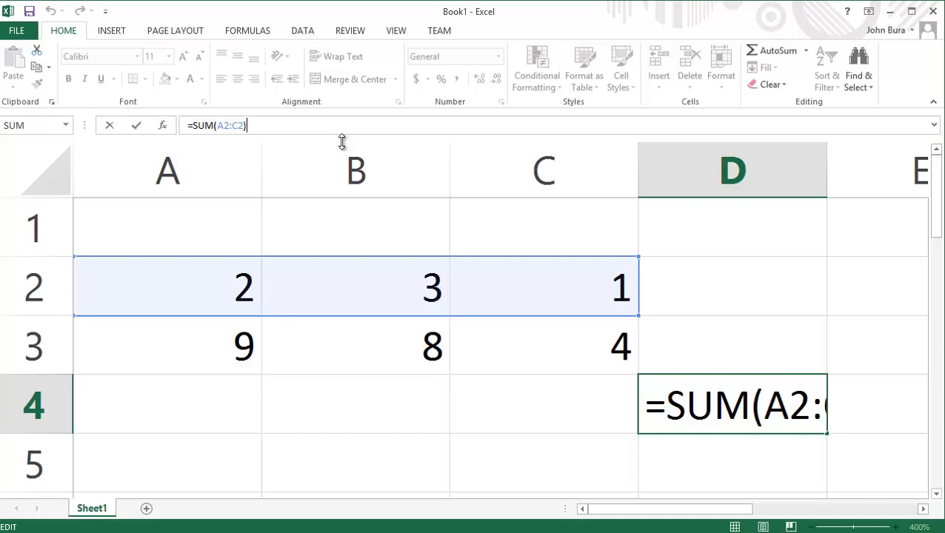
- Append *A3 to =SUM(A2:C2) in D4 so it displays 54
text(*A2)
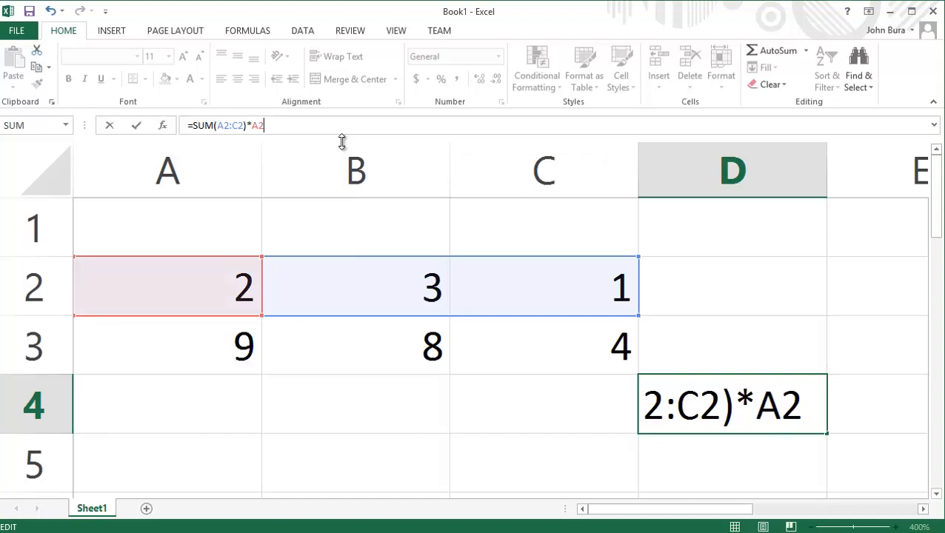
key(BackSpace)
text(3)
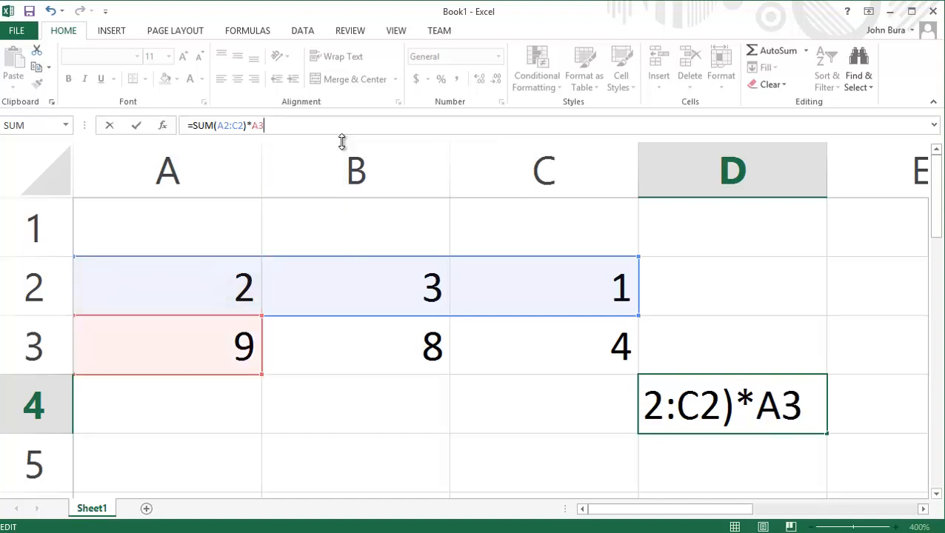
key(Return)
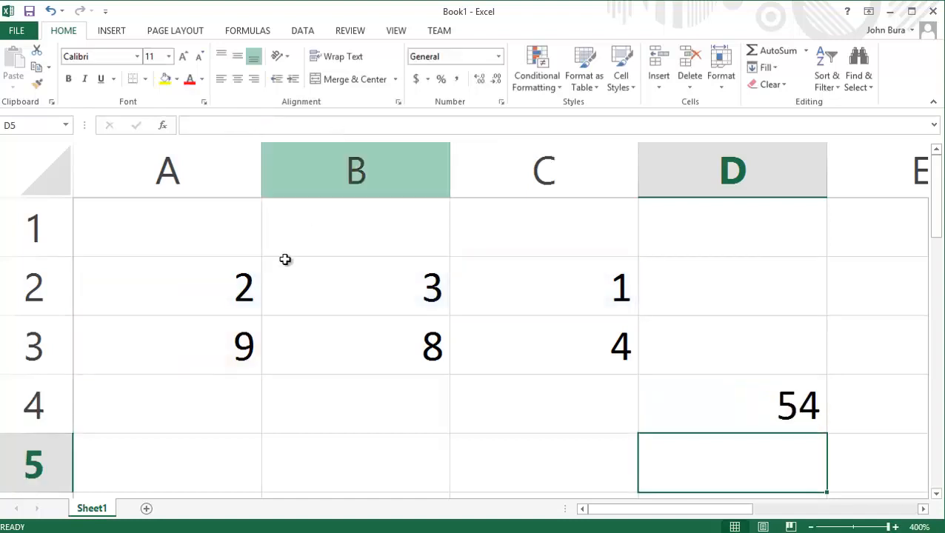
click(687, 389)
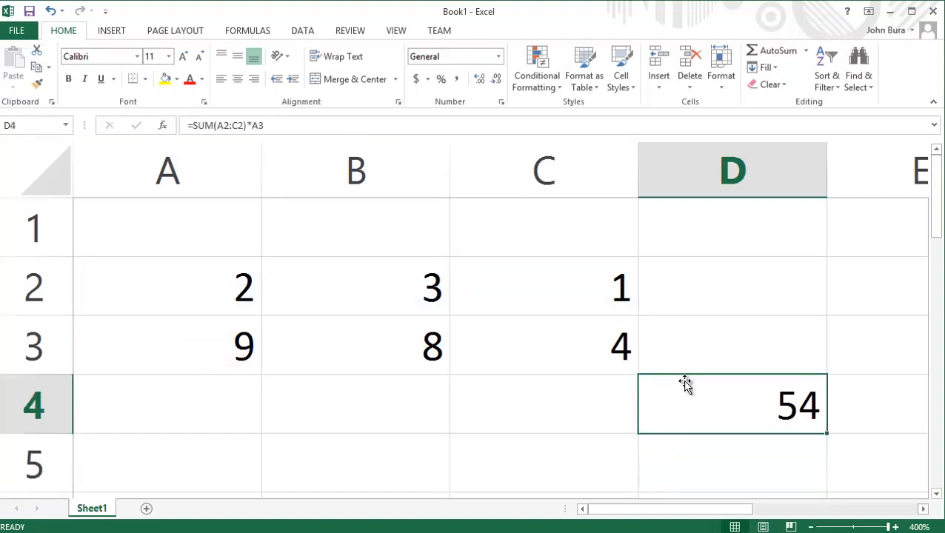
- Open =SUM(A2:C2)*A3 inside D4, highlight the formula text, then deselect it
double_click(720, 411)
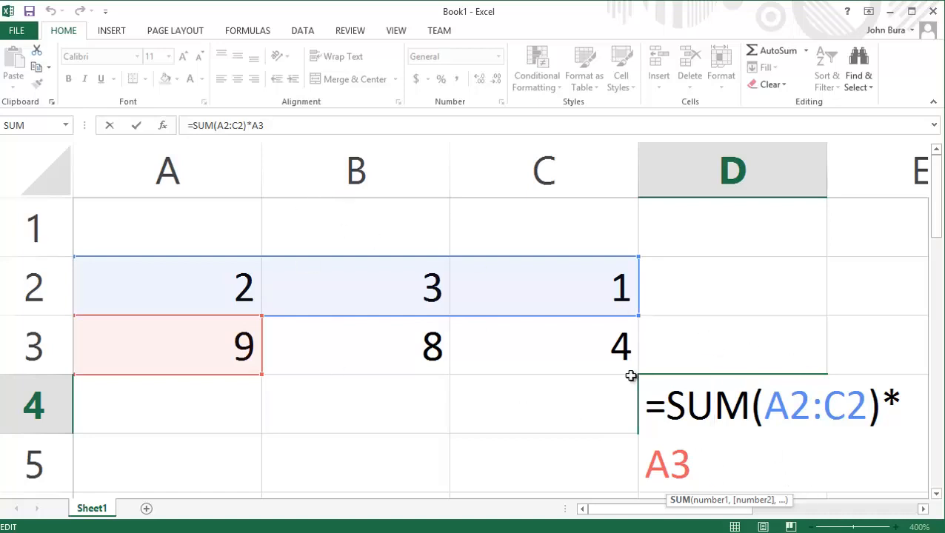
drag(642, 403, 748, 455)
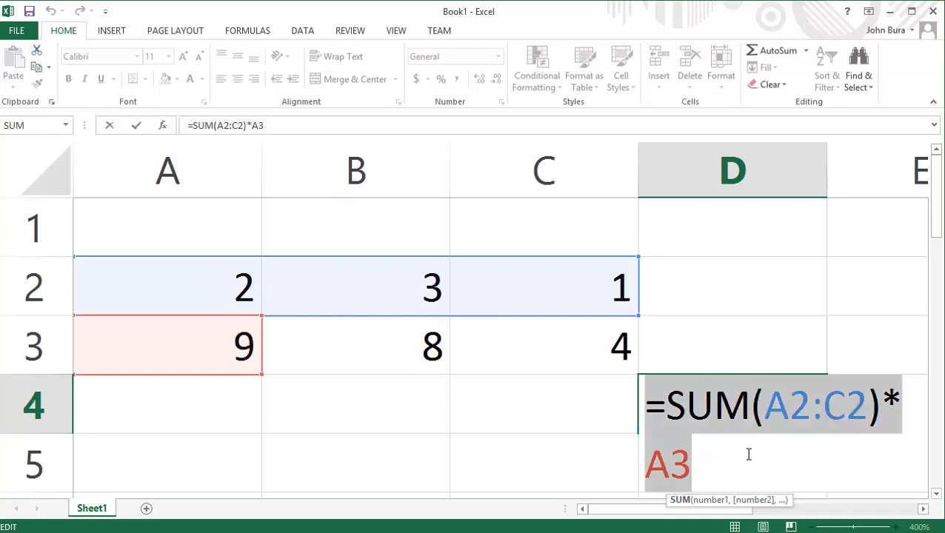
click(892, 472)
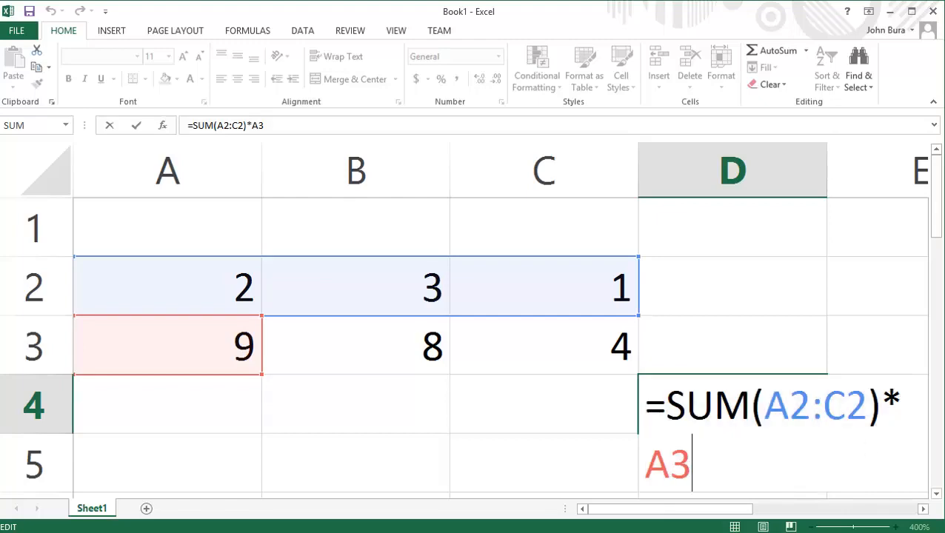